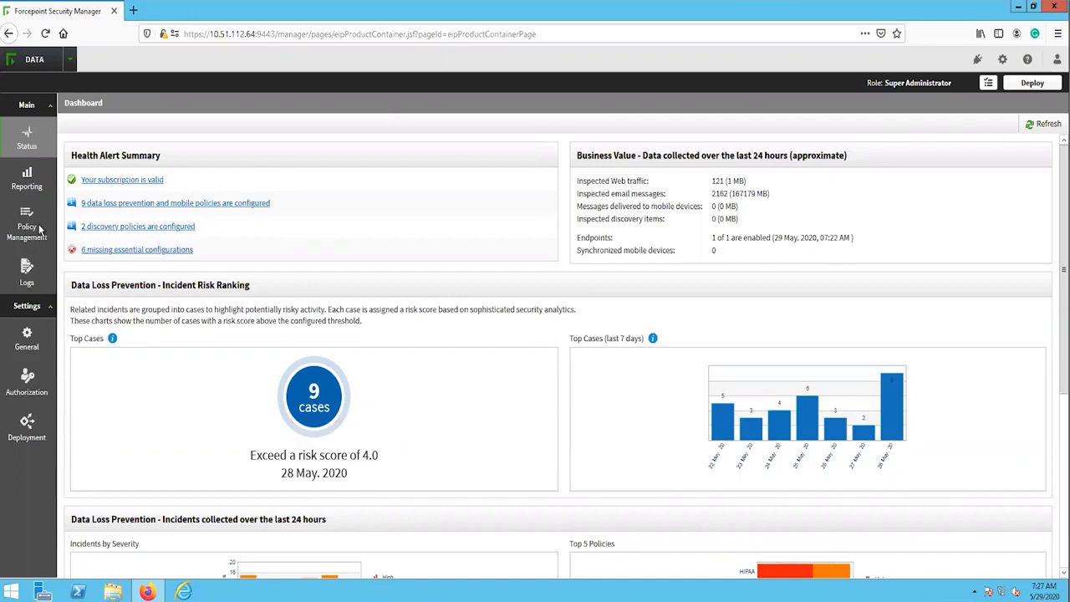
# Step: Open the file fingerprinting classifiers and start a new file system fingerprinting classifier
pyautogui.moveTo(41, 230)
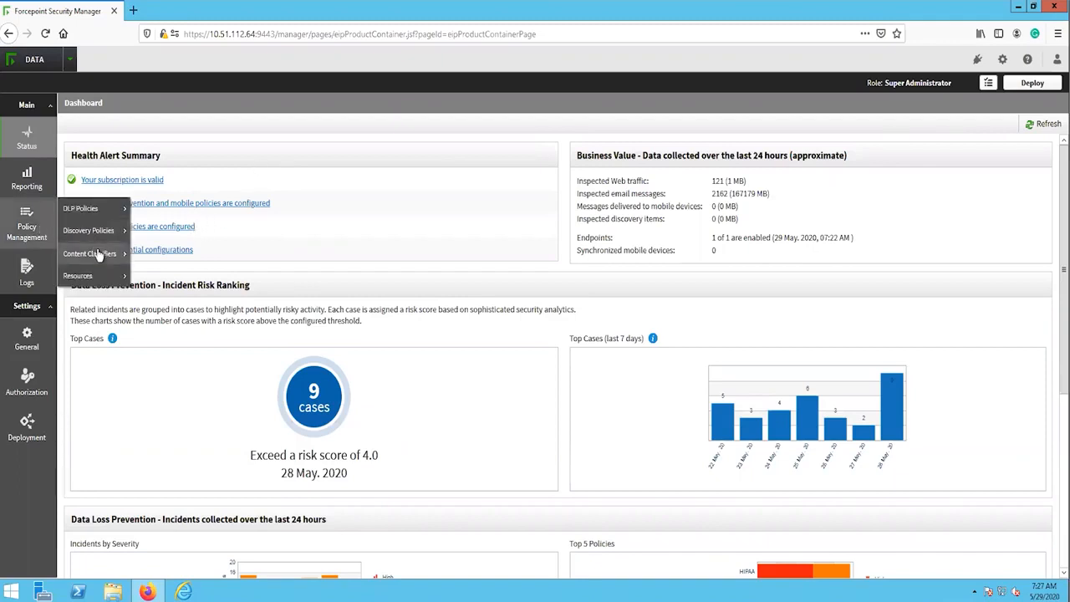
pyautogui.moveTo(98, 254)
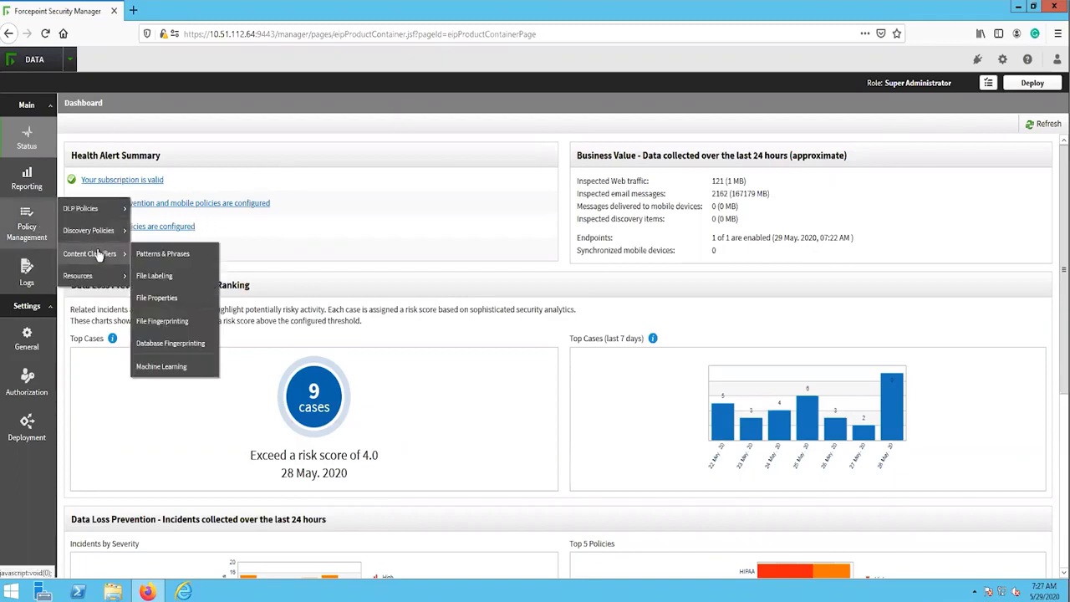
pyautogui.click(170, 323)
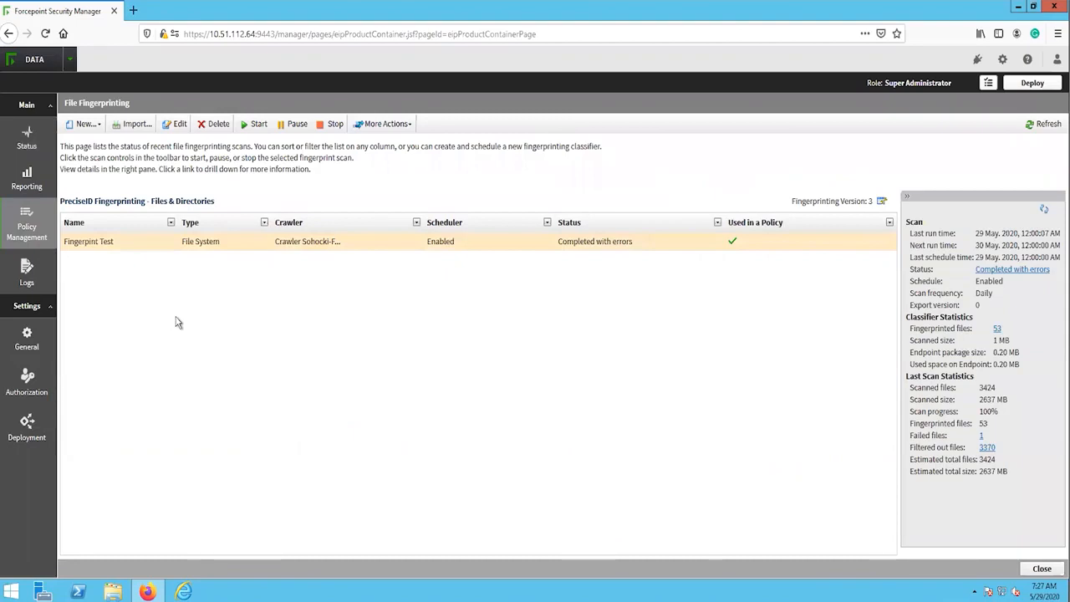
pyautogui.click(85, 126)
pyautogui.click(86, 144)
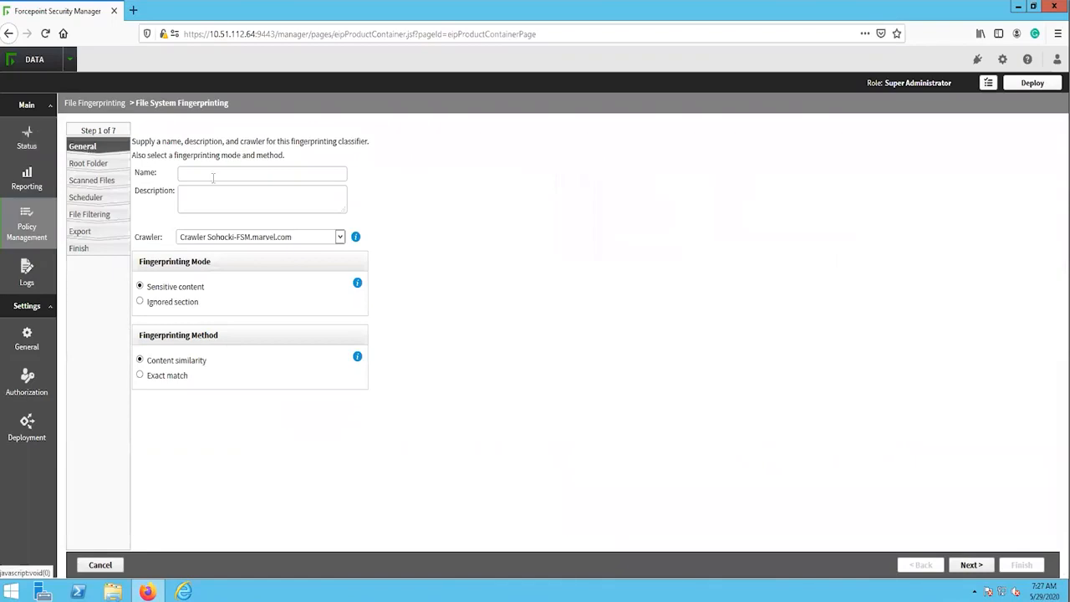
# Step: Name the classifier "Fingerprint Training", keep the preselected crawler, fingerprinting mode and method, and continue to the root folder settings
pyautogui.click(317, 176)
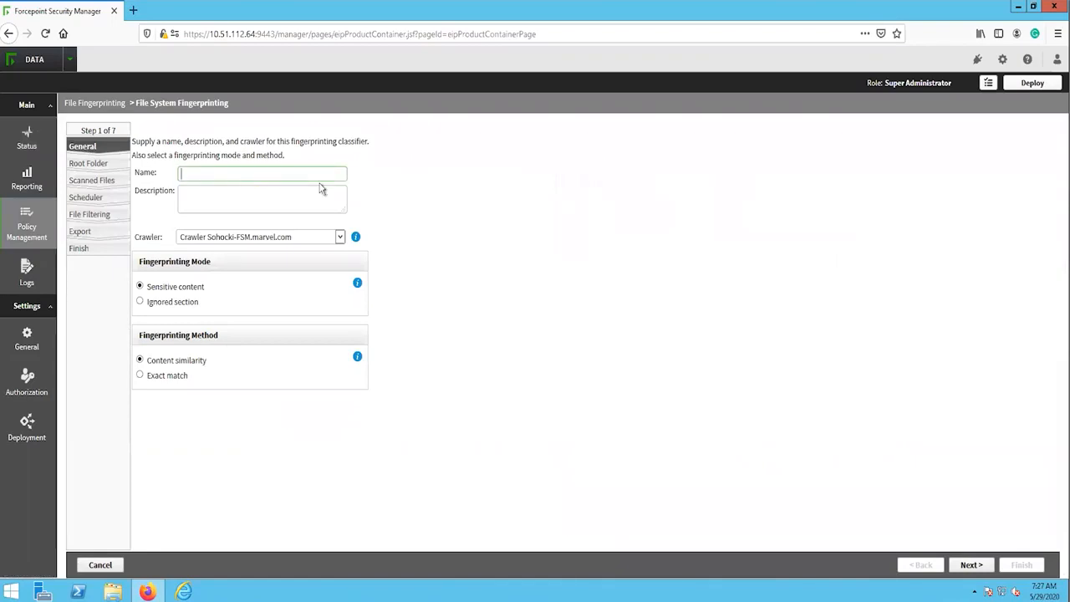
pyautogui.write('Fingerprint ')
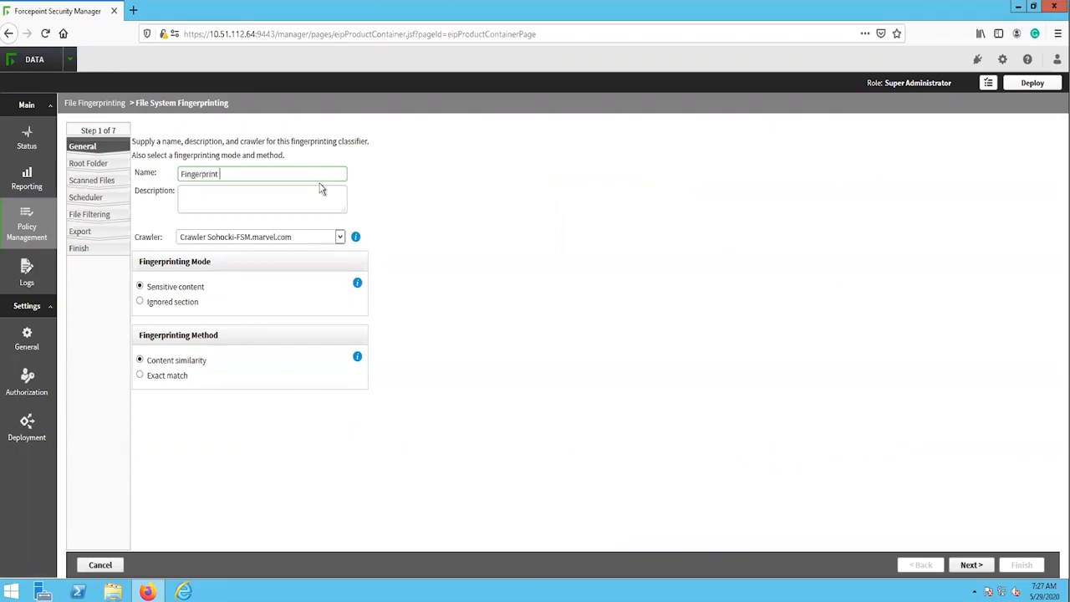
pyautogui.write('Training')
pyautogui.click(316, 238)
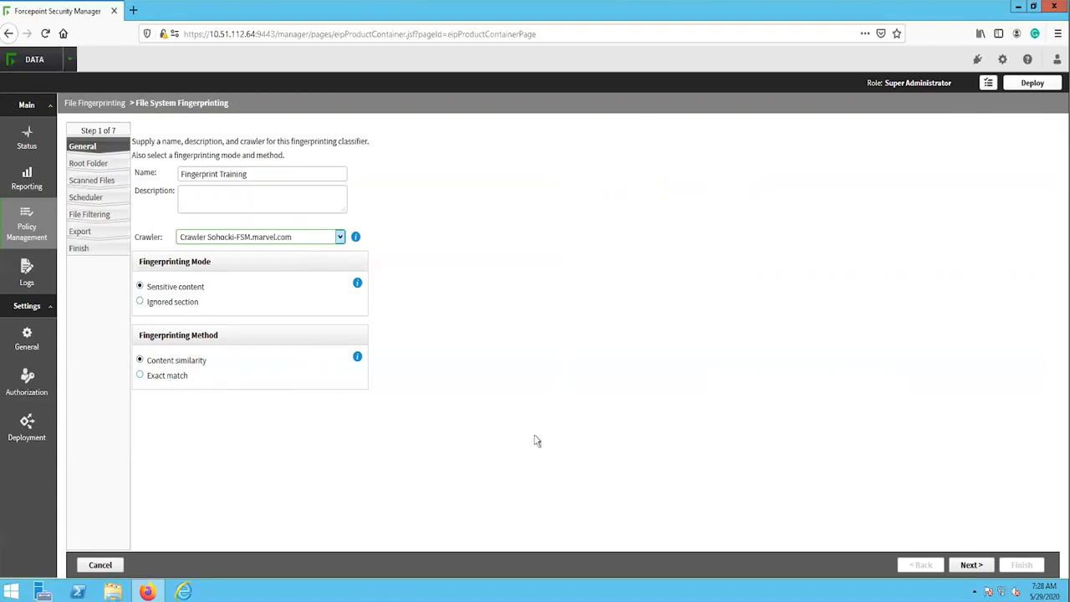
pyautogui.click(972, 566)
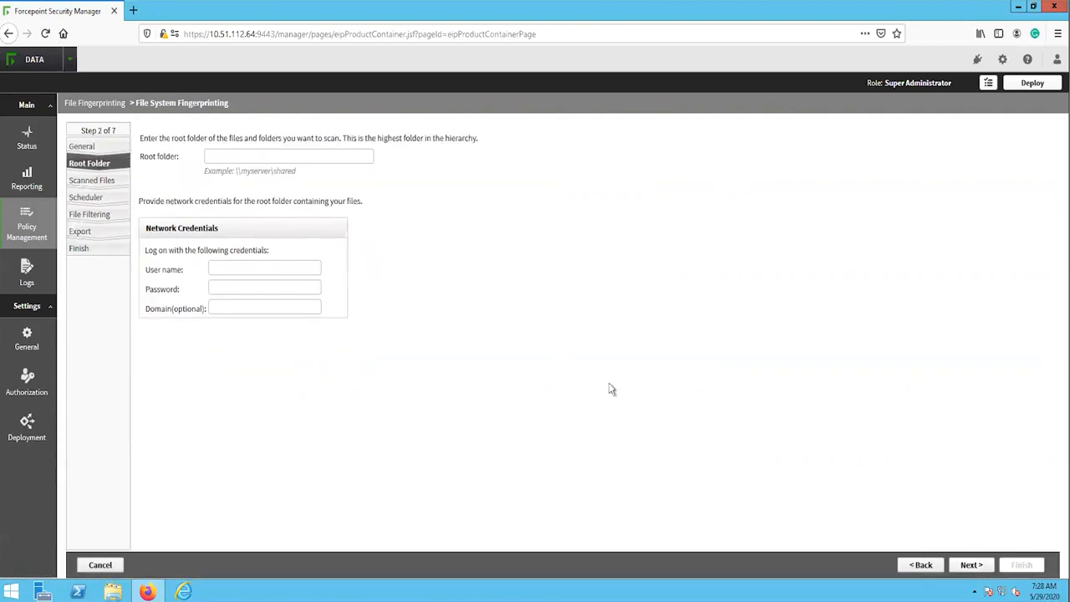
# Step: Set the root folder of the scan to \\SOHOCKI-SQL\C\
pyautogui.click(316, 157)
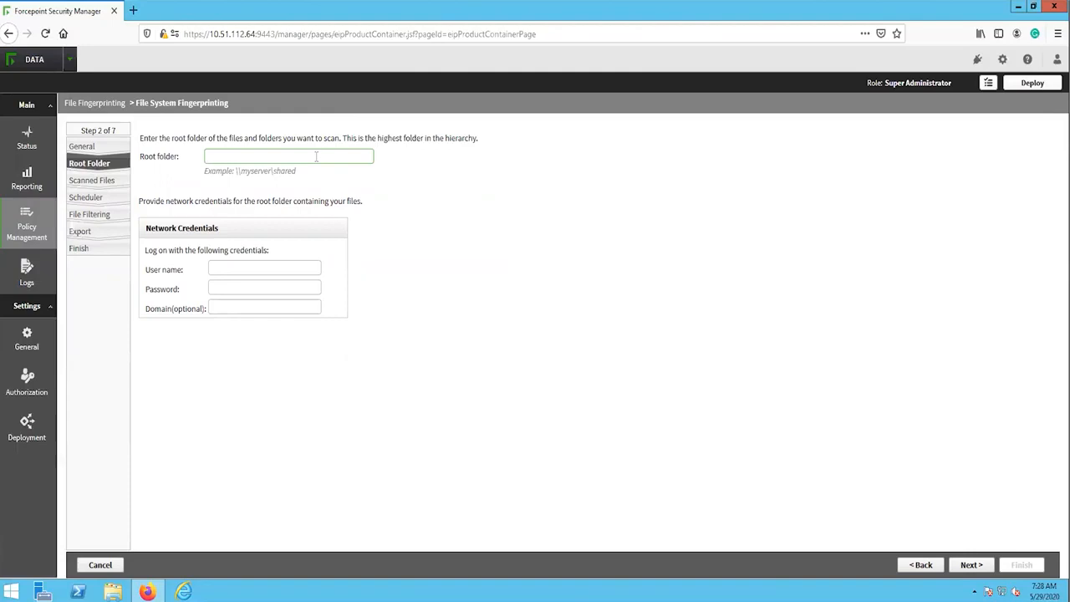
pyautogui.write('\\SOHOCKI')
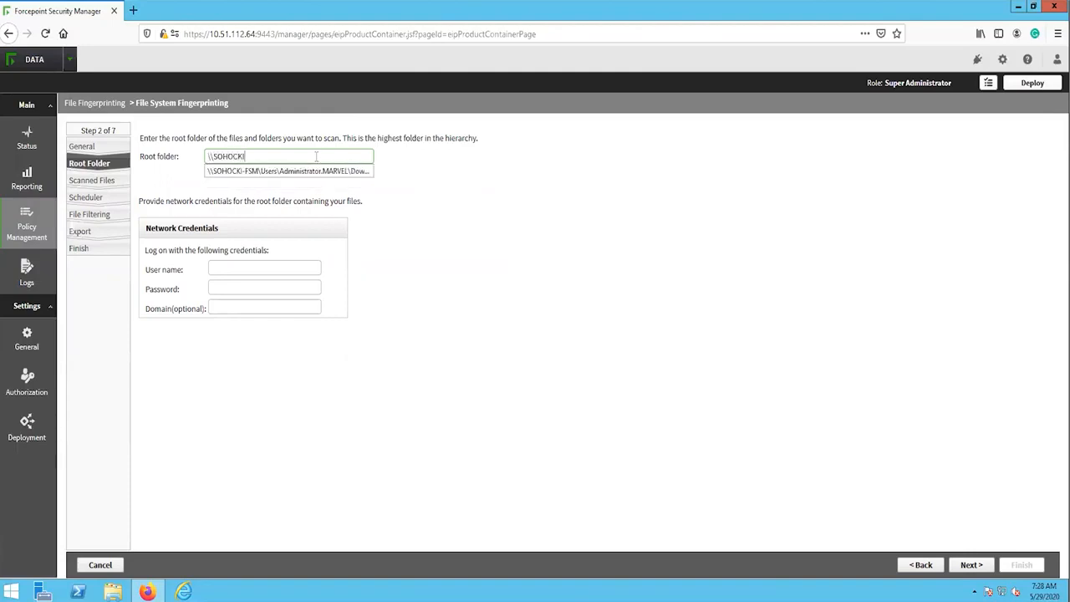
pyautogui.write('-SQL')
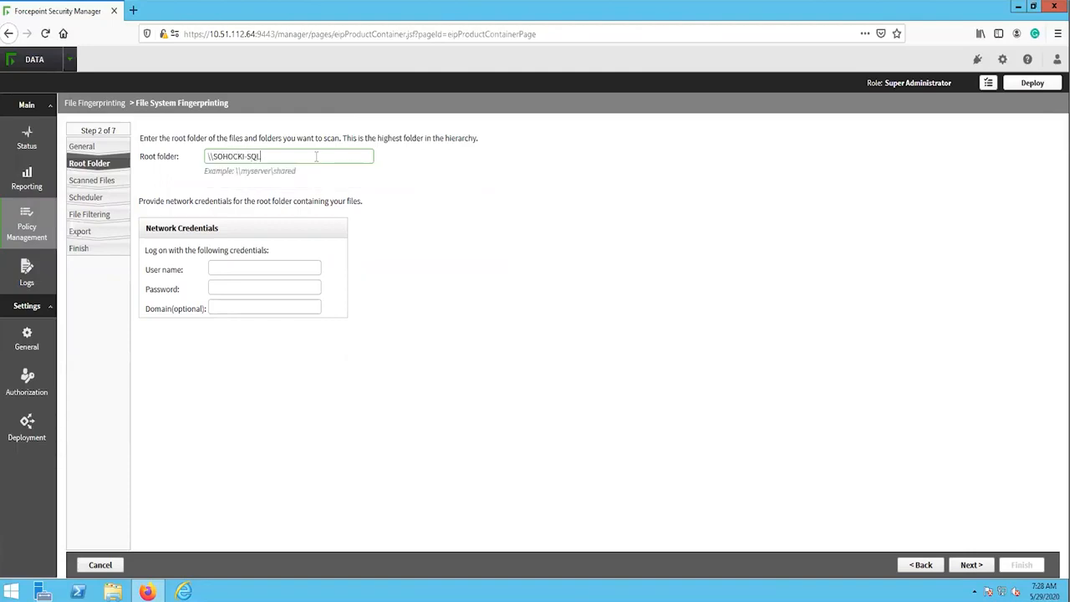
pyautogui.write('\\C\\')
# Step: Provide the network credentials with user name Administrator, the account password and domain marvel.com, and continue to the scanned files
pyautogui.click(255, 267)
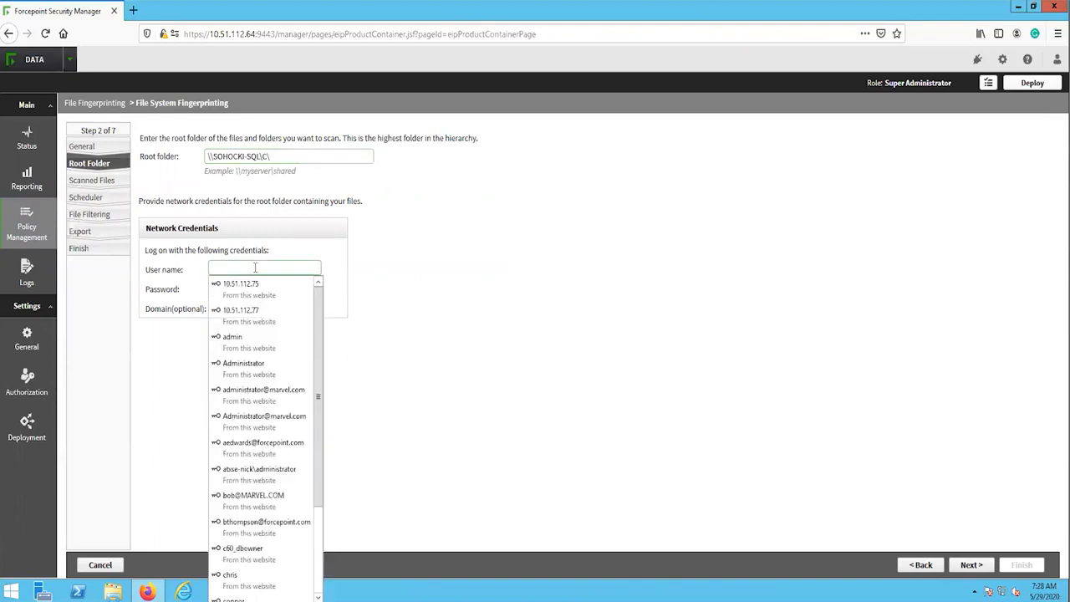
pyautogui.write('Admin')
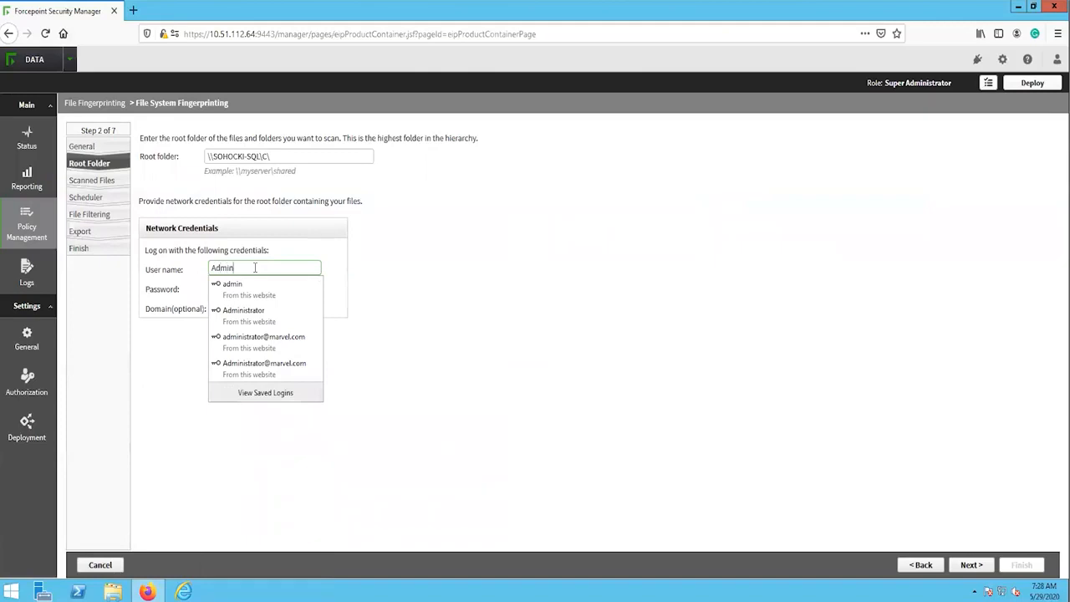
pyautogui.write('istrator')
pyautogui.press('Tab')
pyautogui.press('Tab')
pyautogui.write('marvel.com')
pyautogui.click(480, 336)
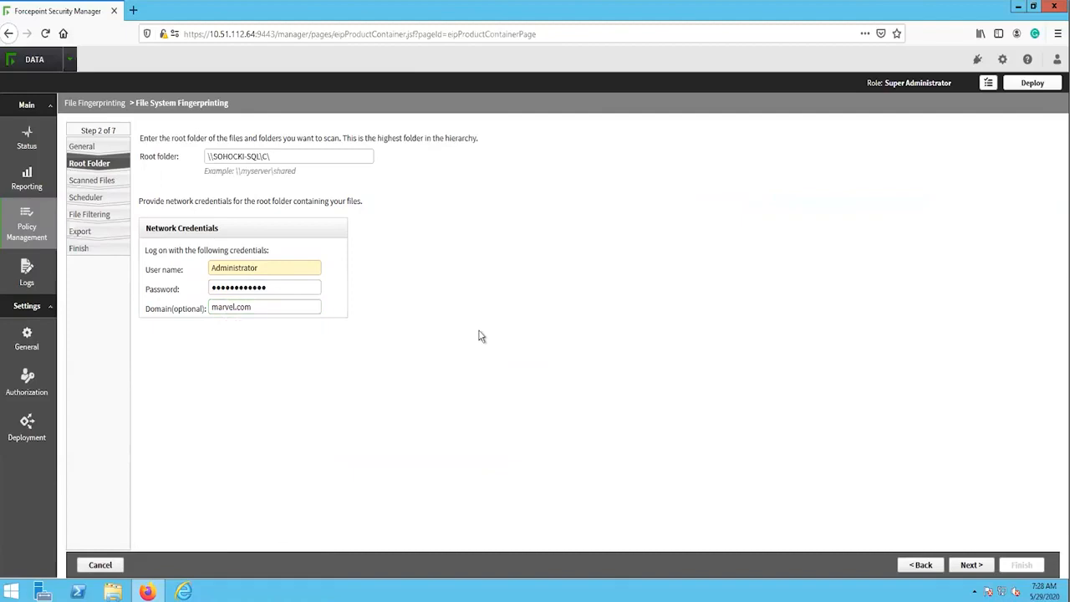
pyautogui.click(984, 570)
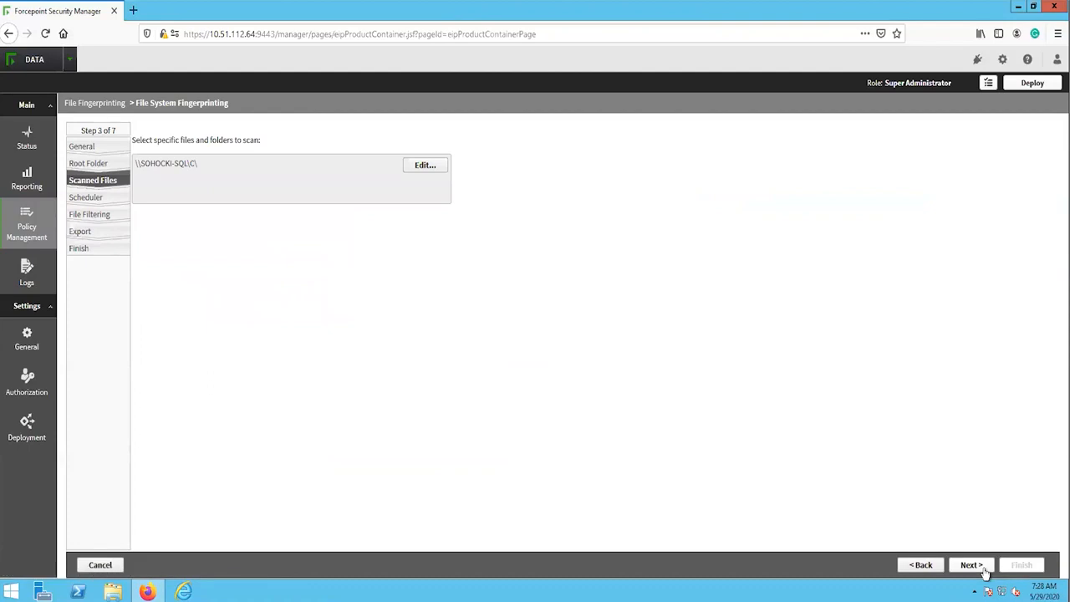
# Step: Include the Users folder in the scan, remove the root folder from the included items, and continue to the scheduler
pyautogui.click(426, 167)
pyautogui.moveTo(499, 383); pyautogui.dragTo(499, 422)
pyautogui.click(328, 428)
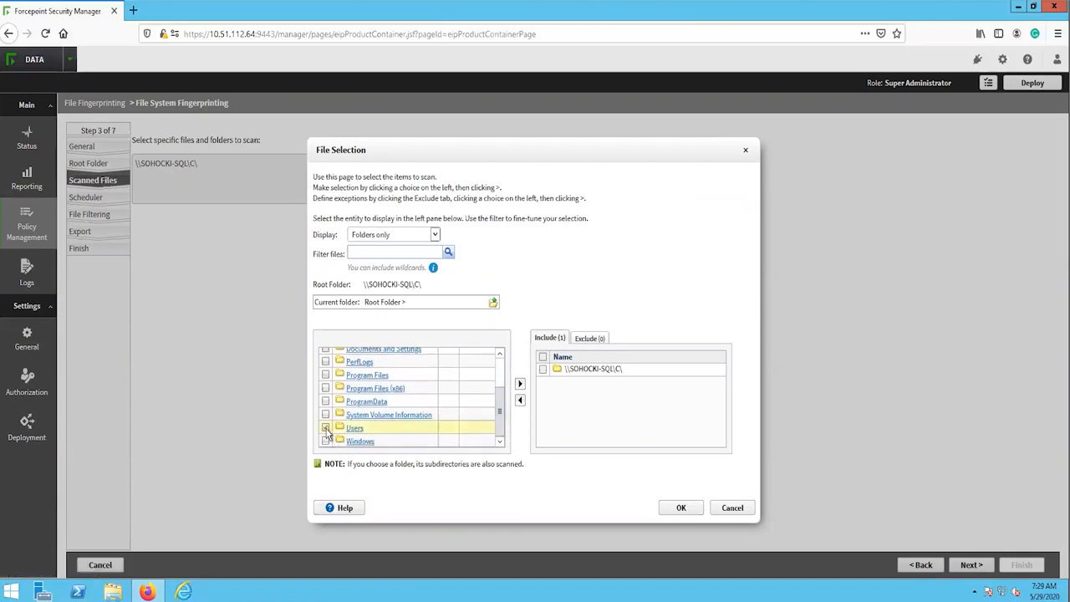
pyautogui.click(519, 383)
pyautogui.click(543, 368)
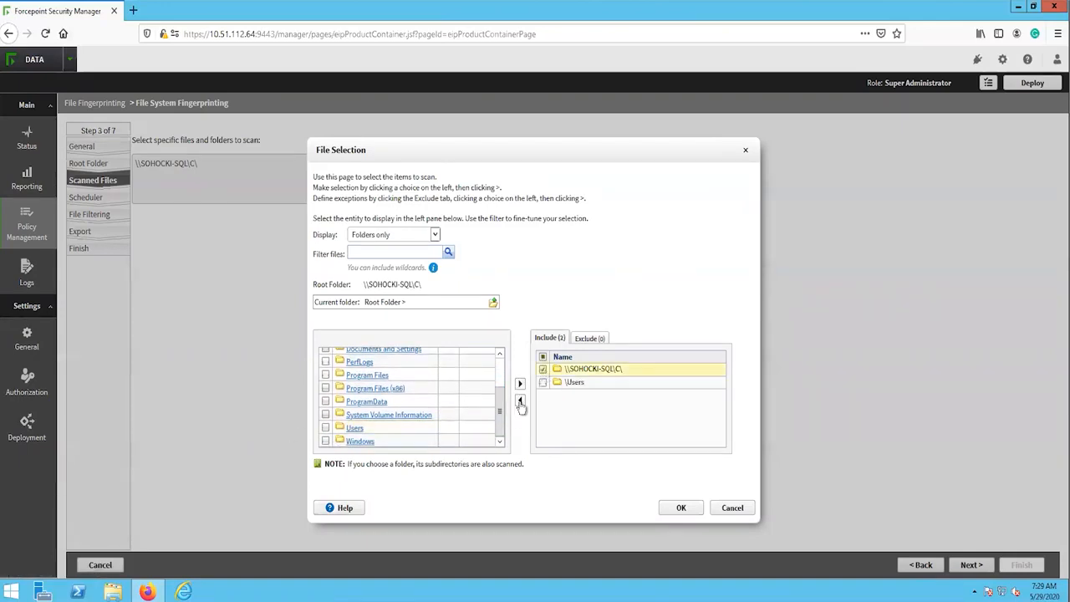
pyautogui.click(519, 400)
pyautogui.click(682, 507)
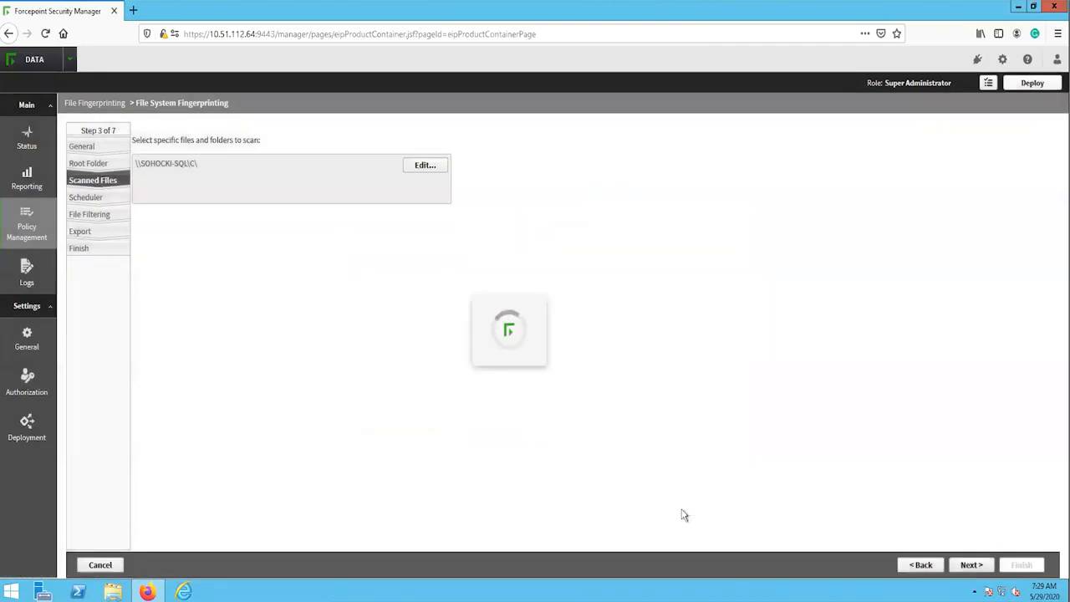
pyautogui.click(971, 566)
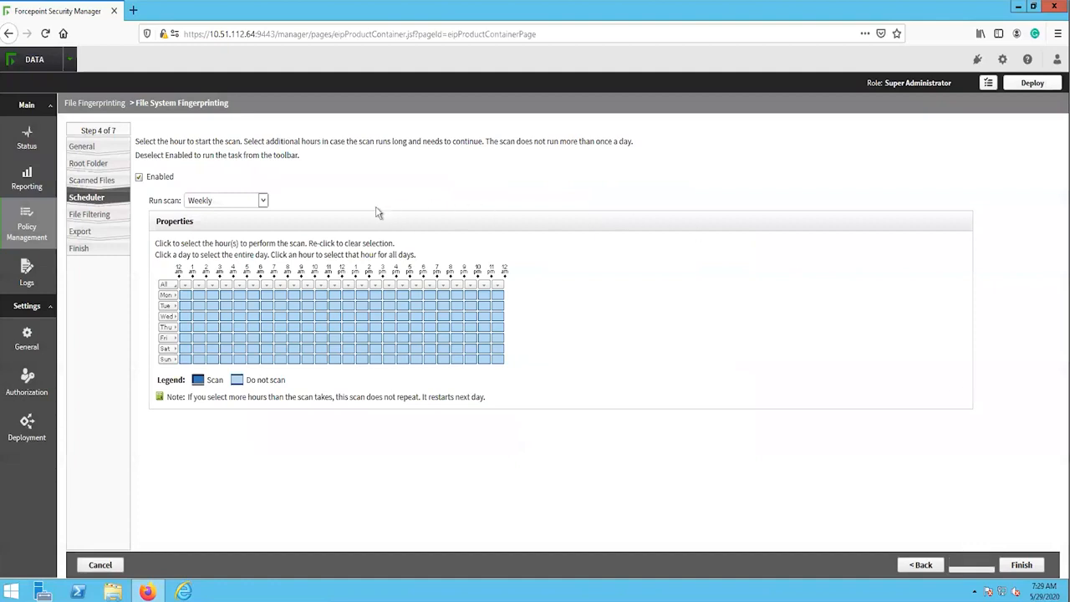
# Step: Schedule the scan to run daily from 9 pm to midnight and from 12 am to 5 am, and continue to file filtering
pyautogui.click(262, 201)
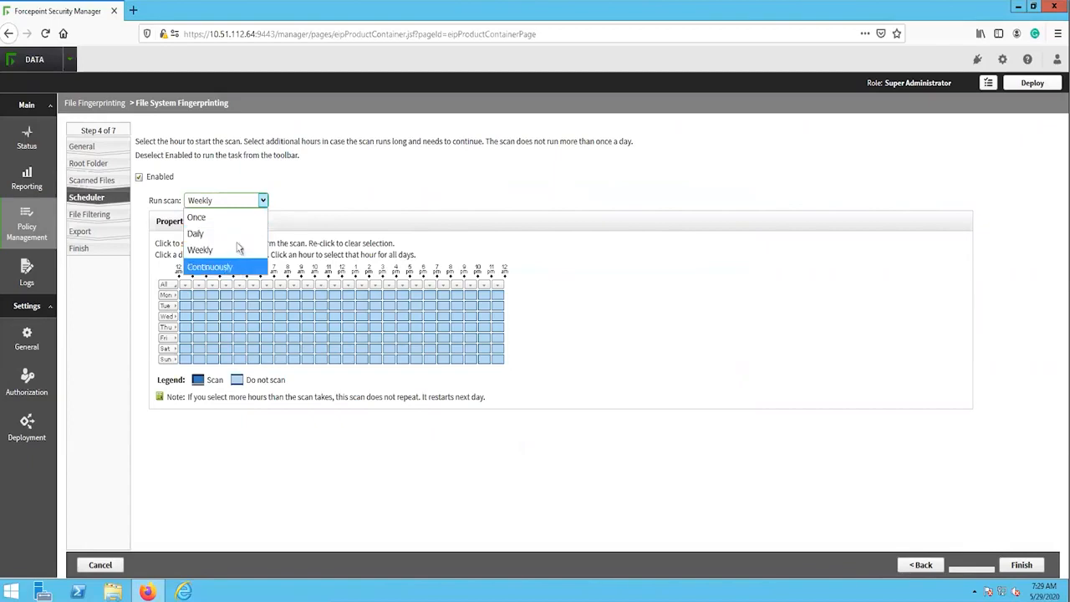
pyautogui.click(242, 234)
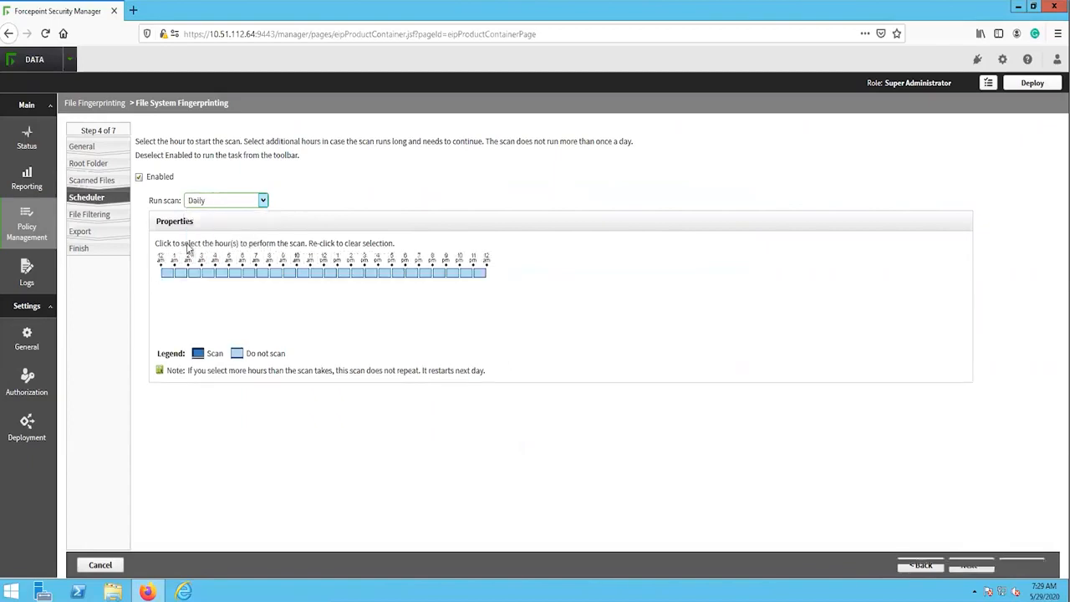
pyautogui.click(449, 275)
pyautogui.click(460, 276)
pyautogui.click(479, 273)
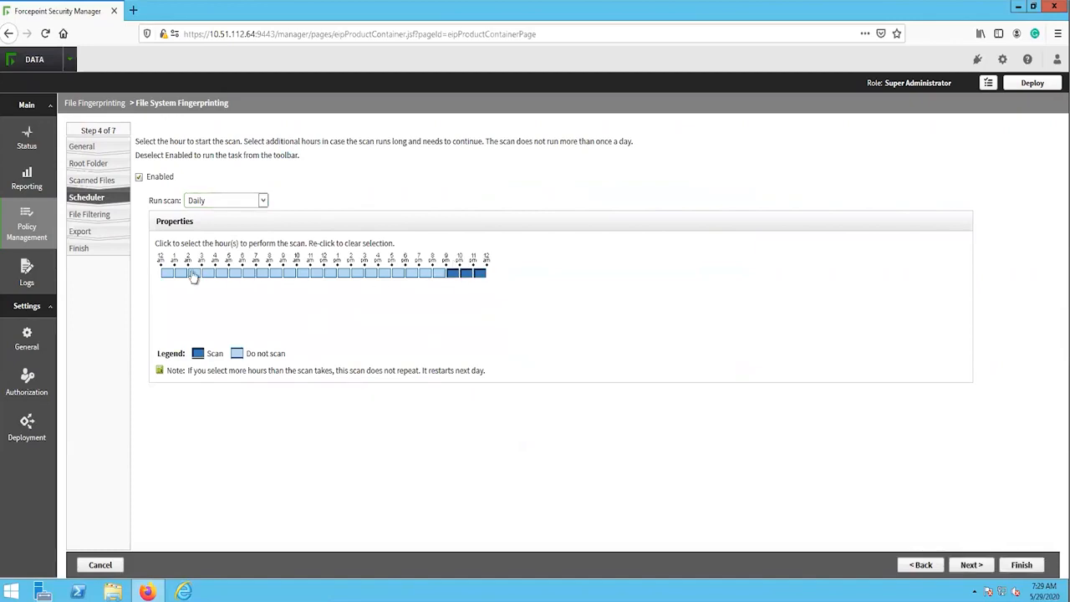
pyautogui.click(169, 274)
pyautogui.click(181, 275)
pyautogui.click(195, 274)
pyautogui.click(207, 274)
pyautogui.click(221, 274)
pyautogui.click(971, 565)
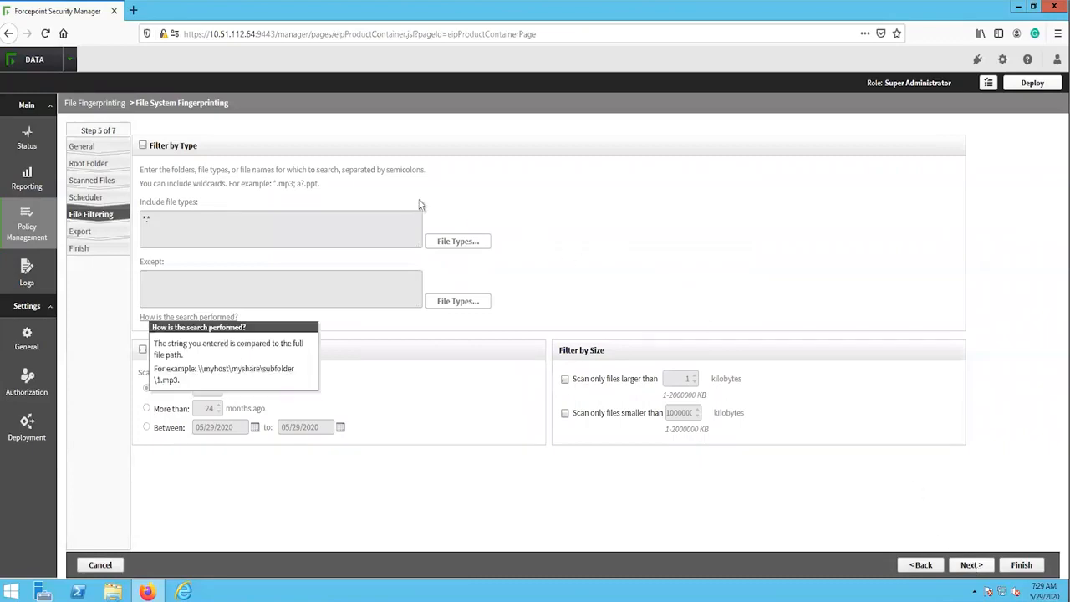
# Step: Filter the scan by type to include only Office Documents, and continue to the export settings
pyautogui.click(143, 146)
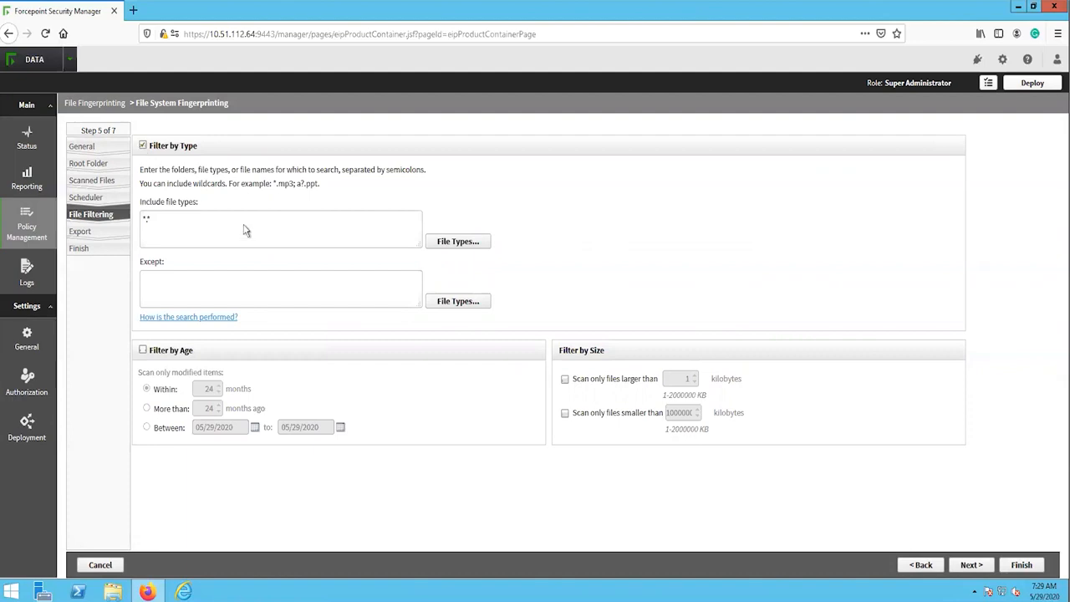
pyautogui.click(459, 241)
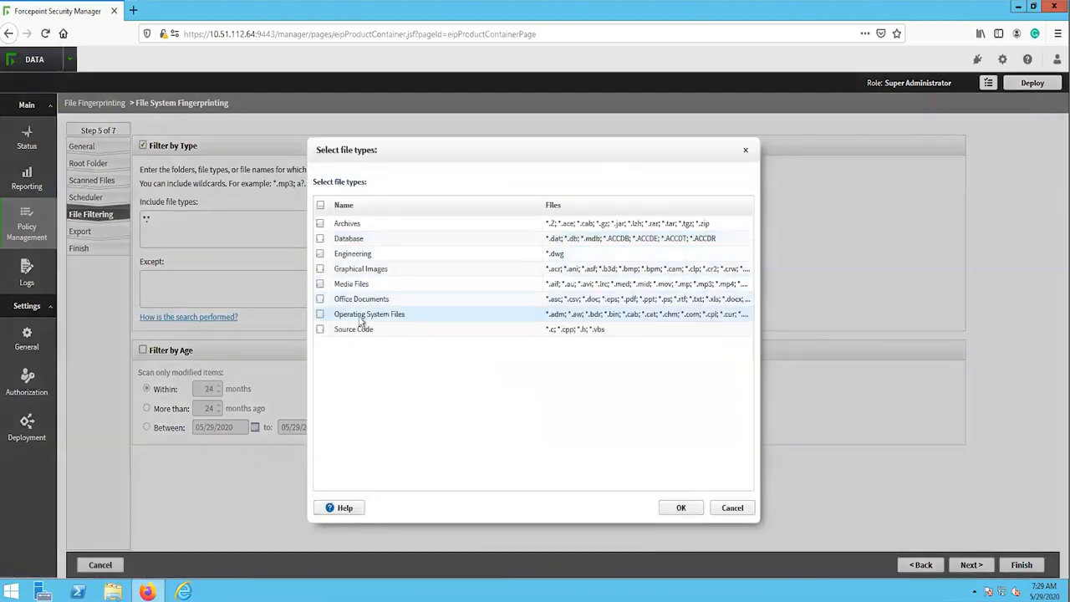
pyautogui.click(320, 299)
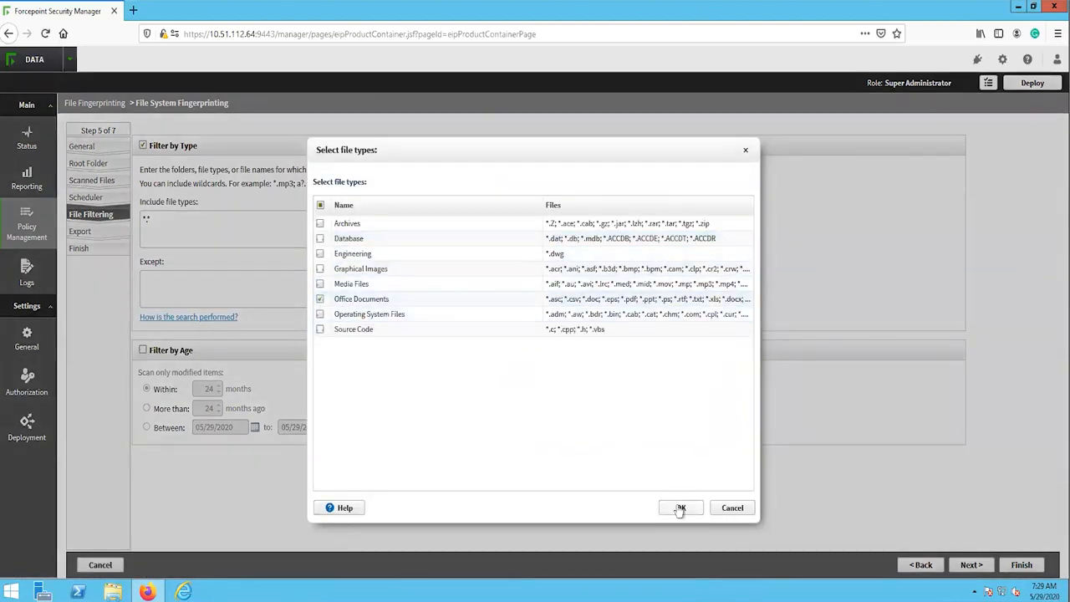
pyautogui.click(680, 508)
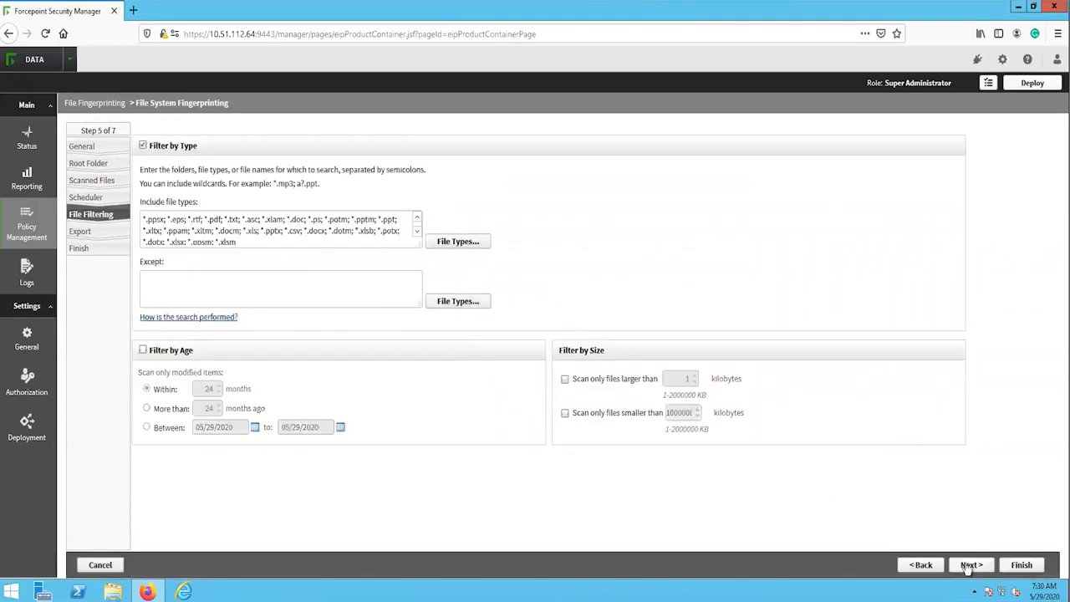
pyautogui.click(969, 565)
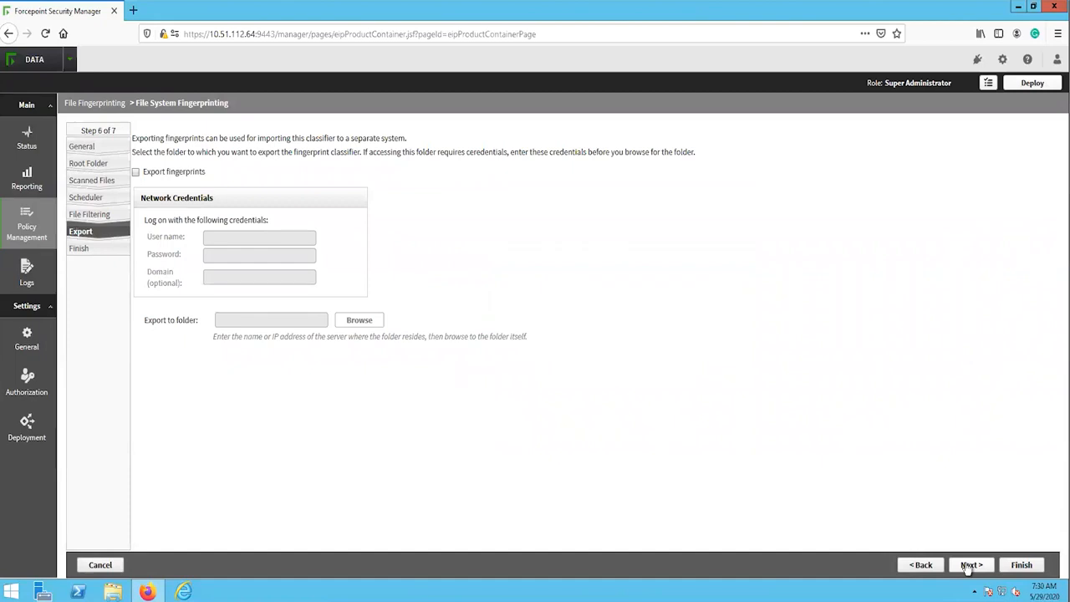
# Step: Skip exporting fingerprints, finish creating the classifier, and decline adding it to a policy rule now
pyautogui.click(968, 566)
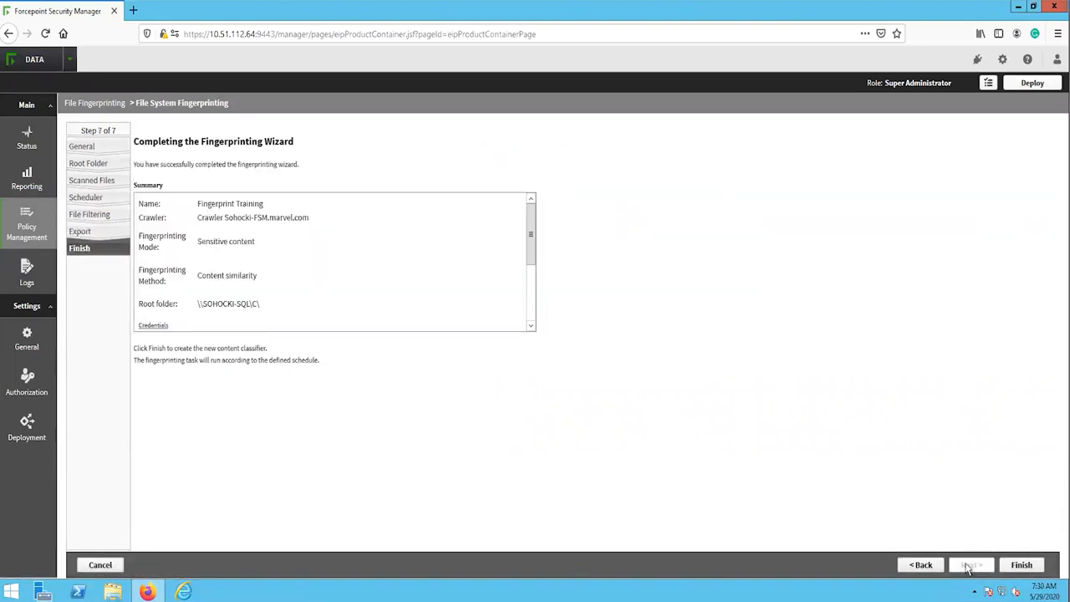
pyautogui.click(1020, 565)
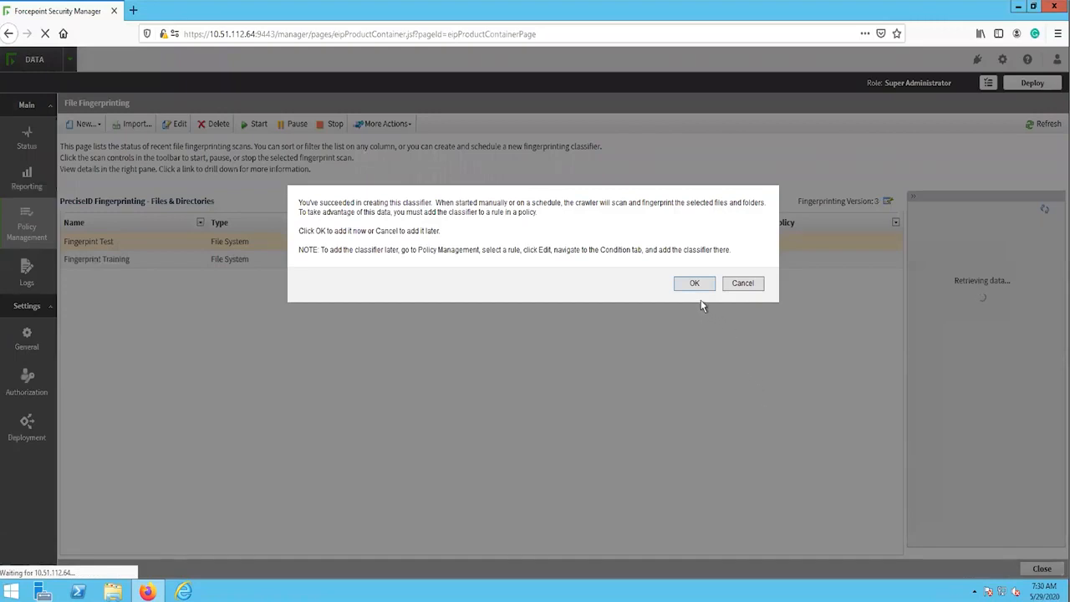
pyautogui.click(731, 285)
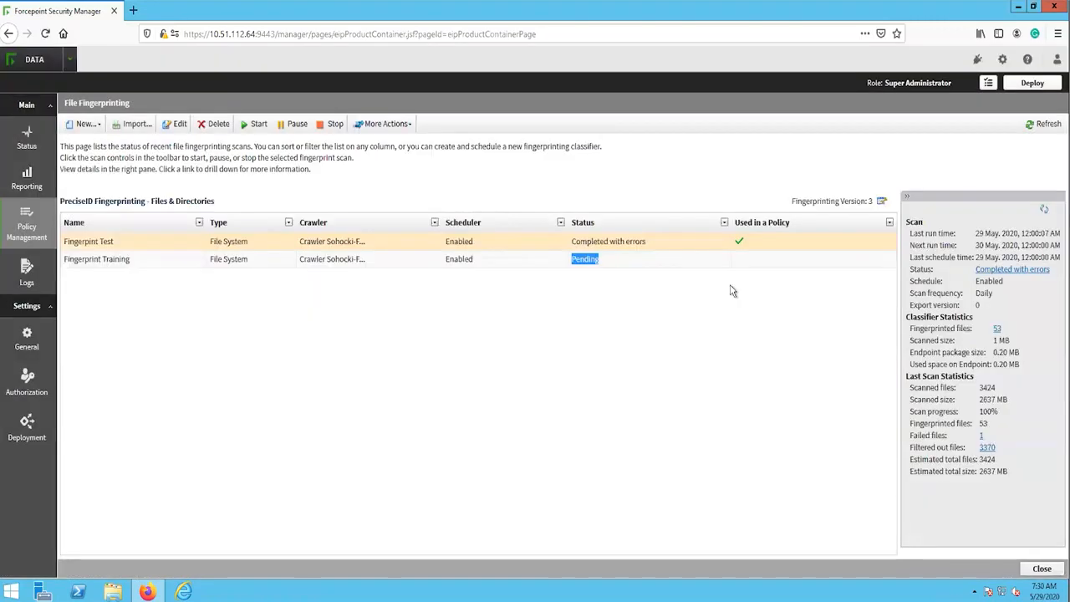
pyautogui.click(518, 335)
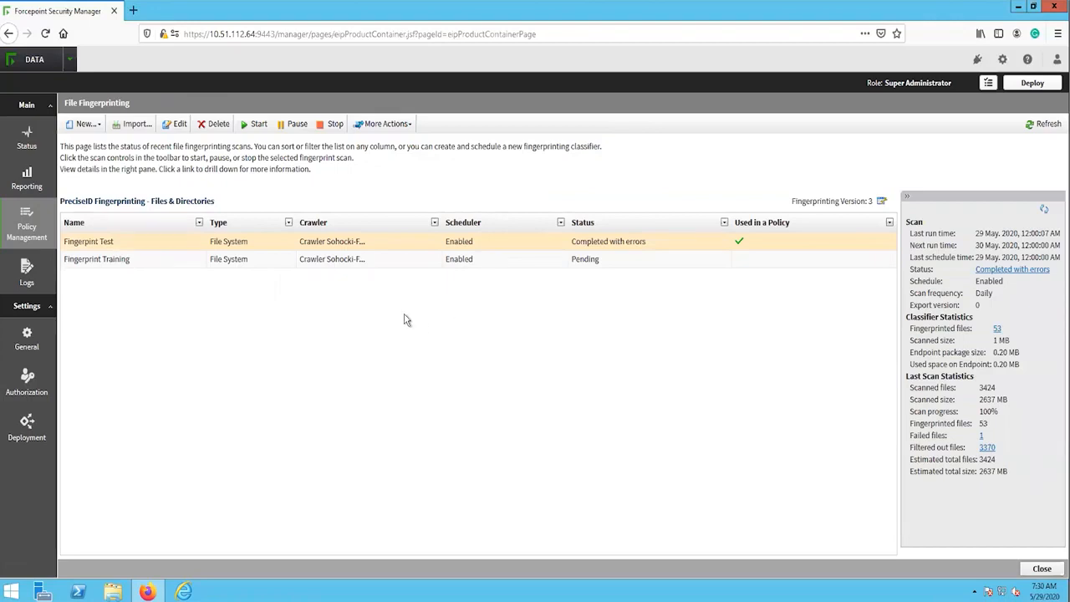
# Step: Open the management page for the DLP policies
pyautogui.moveTo(48, 227)
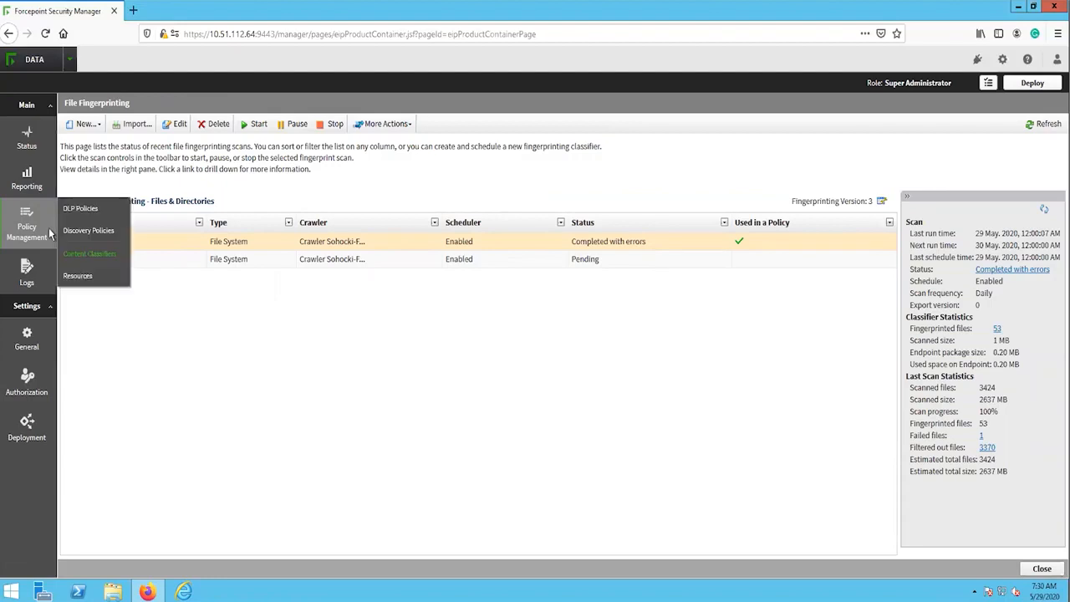
pyautogui.moveTo(80, 211)
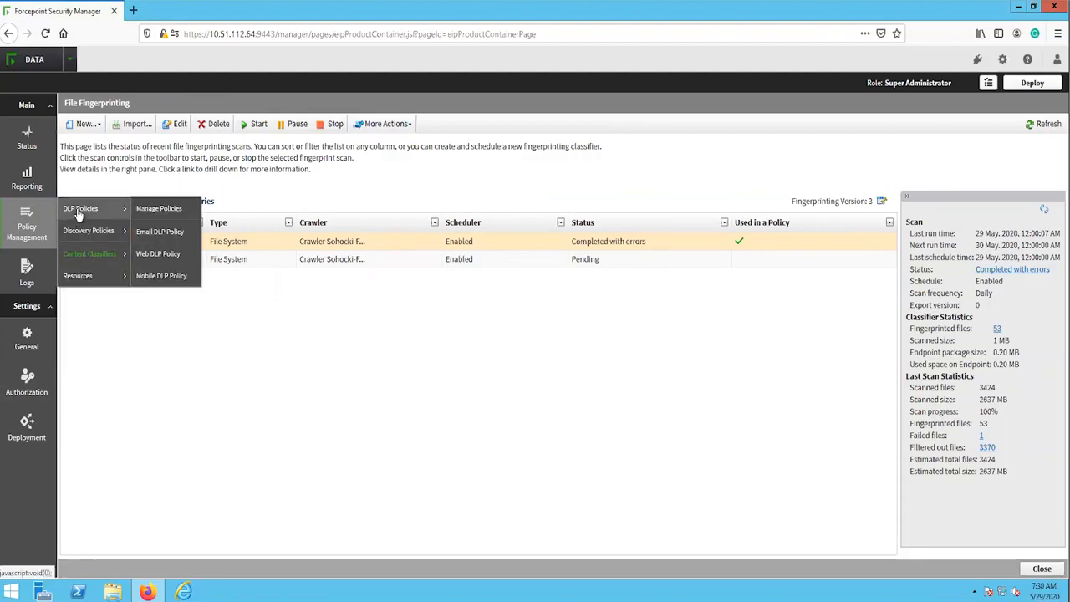
pyautogui.click(165, 213)
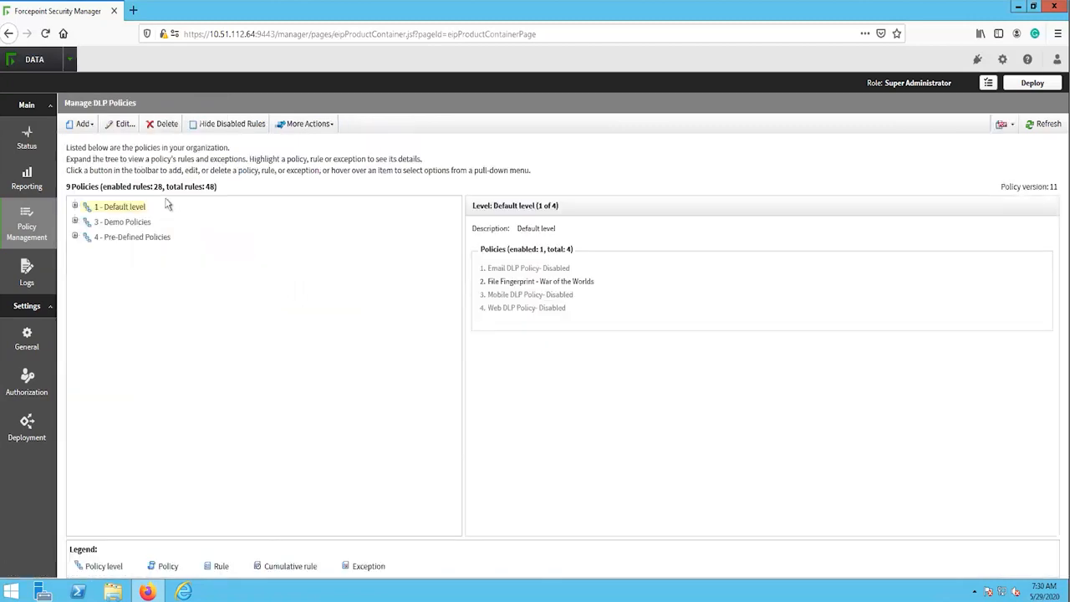
# Step: Create a custom DLP policy named Fingerprinting Training with the description SQL User, and continue to its rule conditions
pyautogui.click(83, 125)
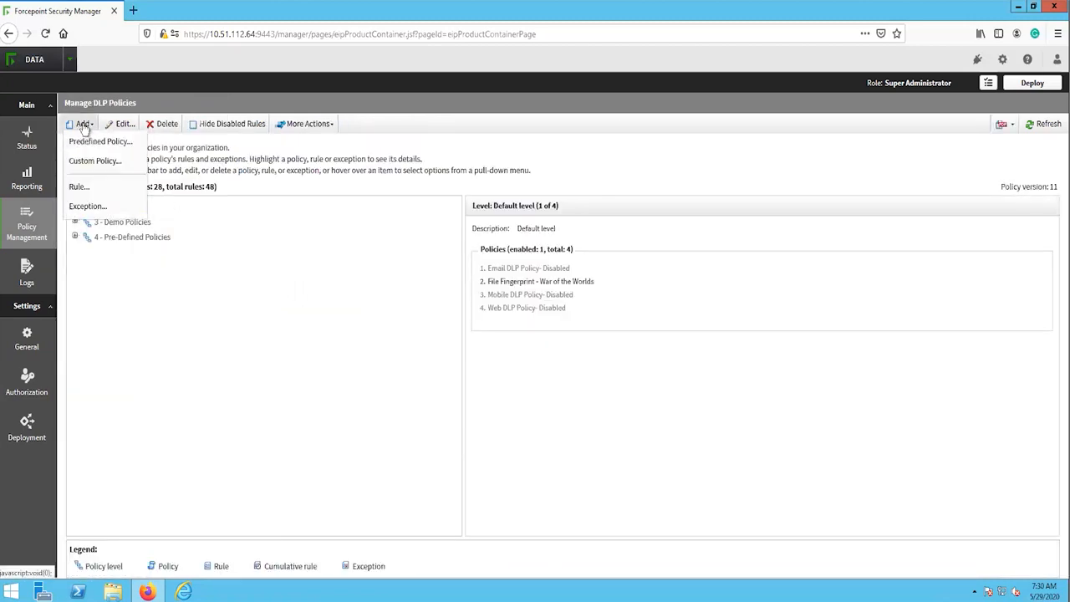
pyautogui.click(89, 161)
pyautogui.click(224, 198)
pyautogui.write('F')
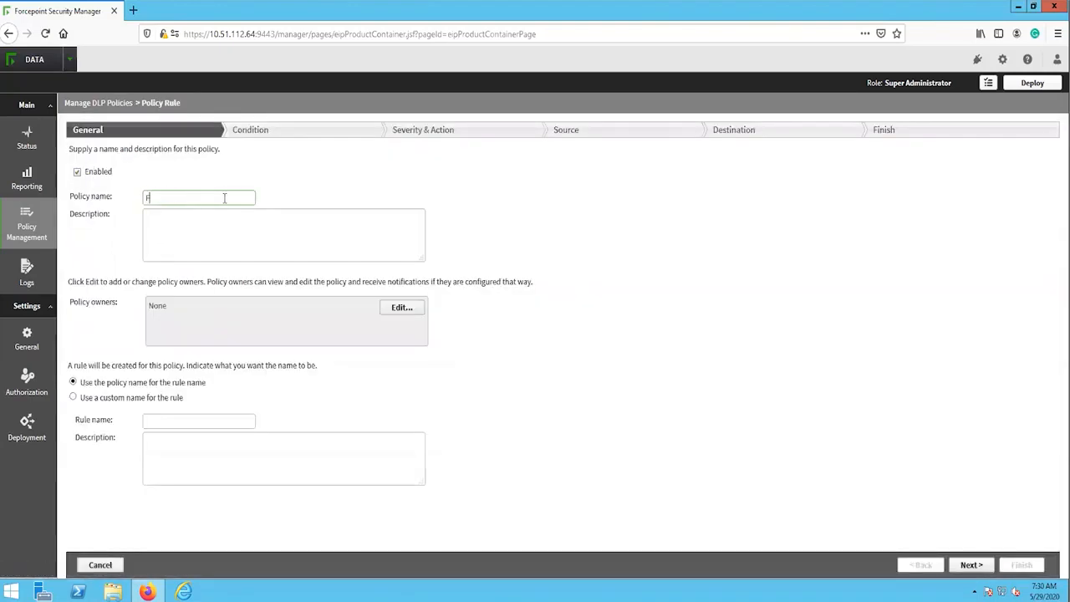
pyautogui.write('ingerprinting Training')
pyautogui.click(222, 230)
pyautogui.write('SQL User')
pyautogui.click(971, 564)
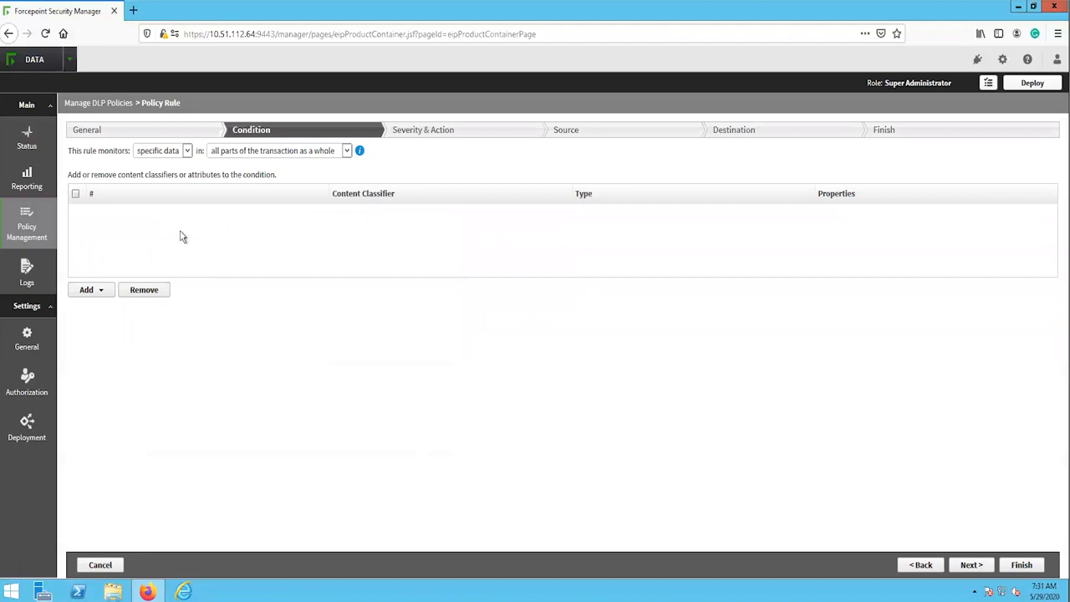
# Step: Add the Fingerprint Training fingerprinting classifier to the rule's condition and continue to the severity and action settings
pyautogui.click(98, 291)
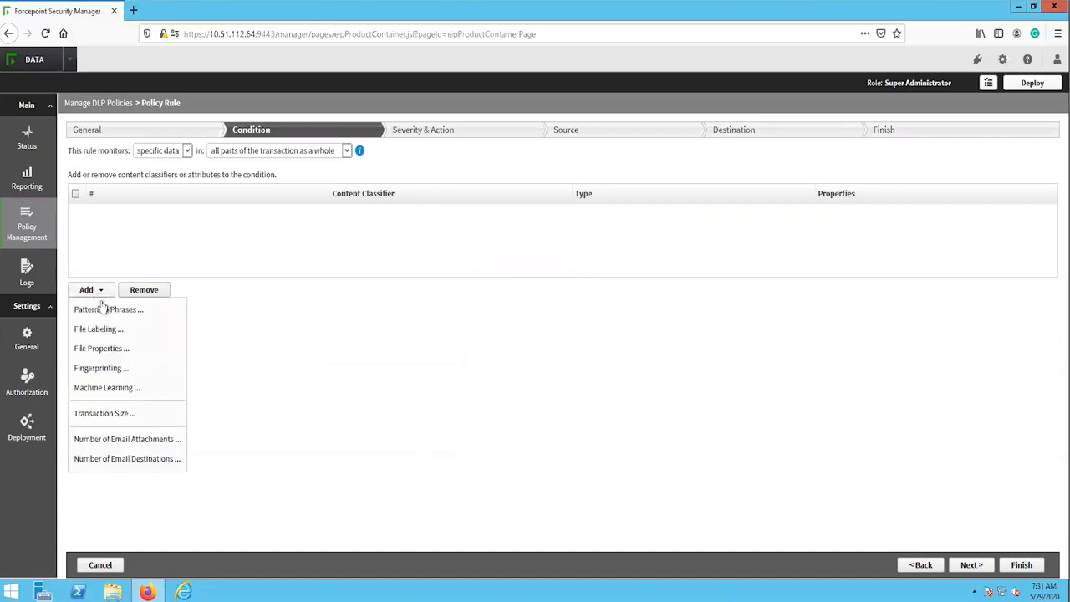
pyautogui.click(99, 372)
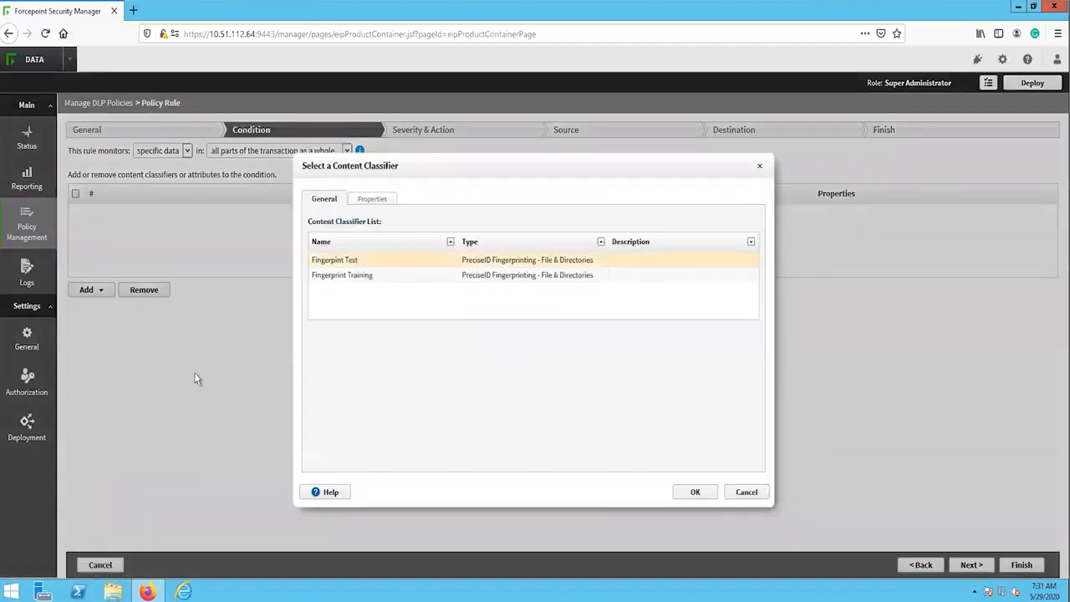
pyautogui.click(371, 275)
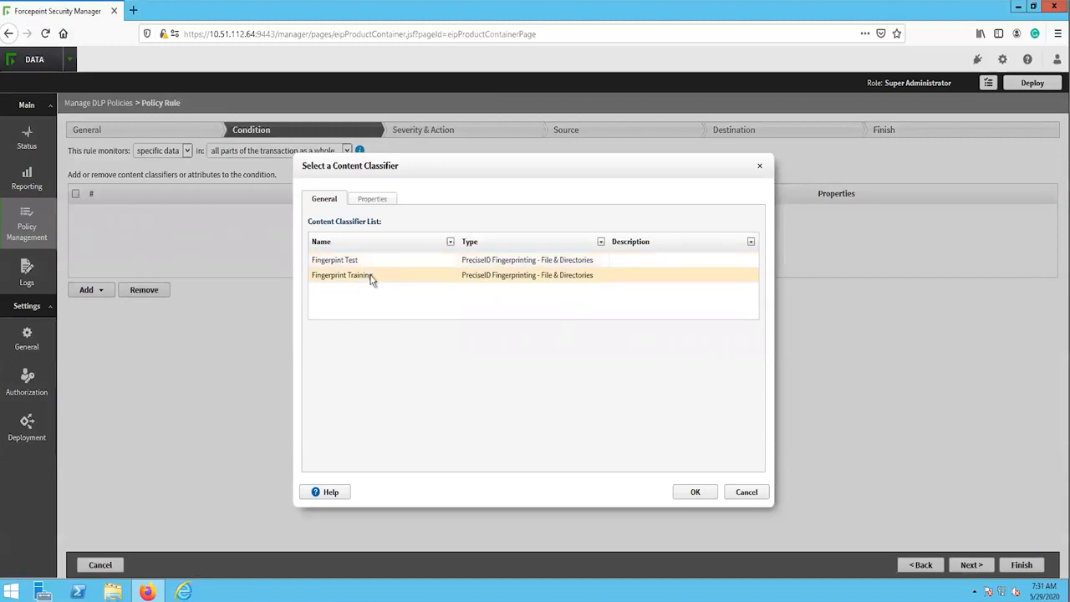
pyautogui.click(694, 493)
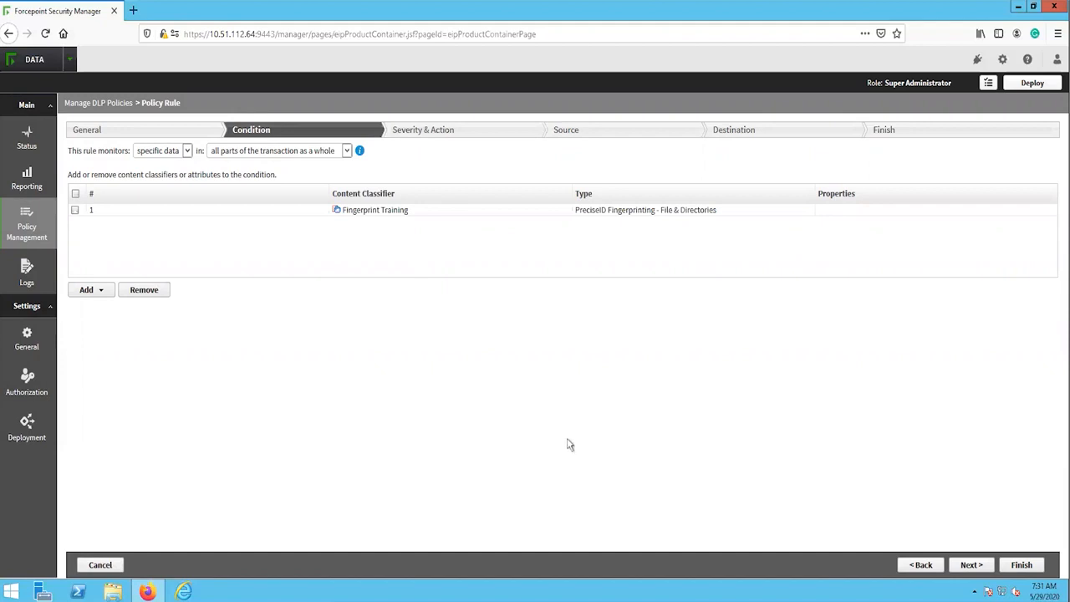
pyautogui.click(971, 565)
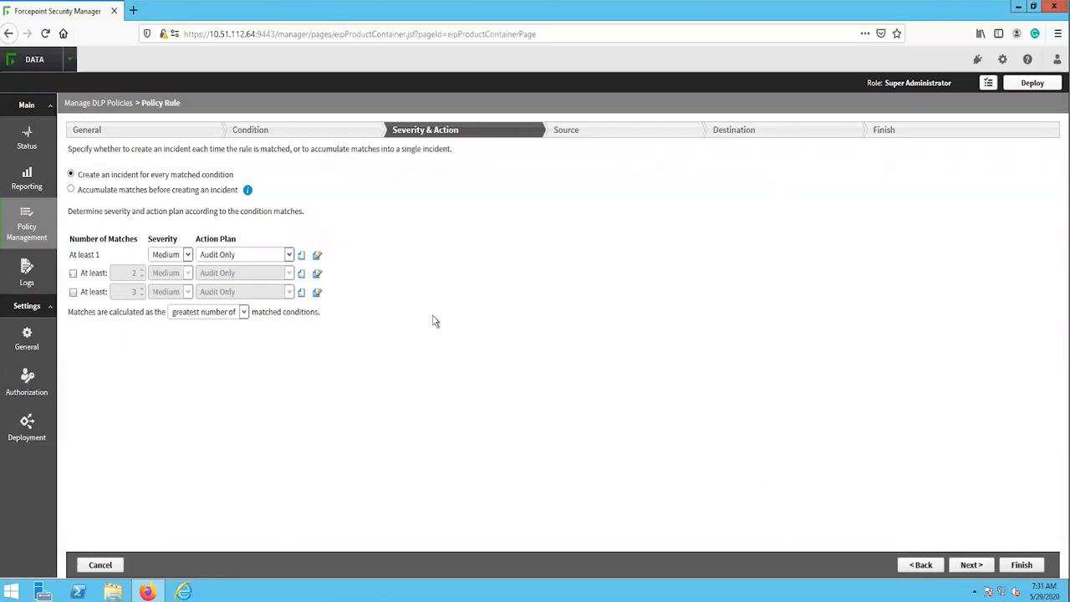
# Step: Set the action plan to Block All and the severity to High for at least 1 match, check the plan's details, and continue to the source settings
pyautogui.click(288, 255)
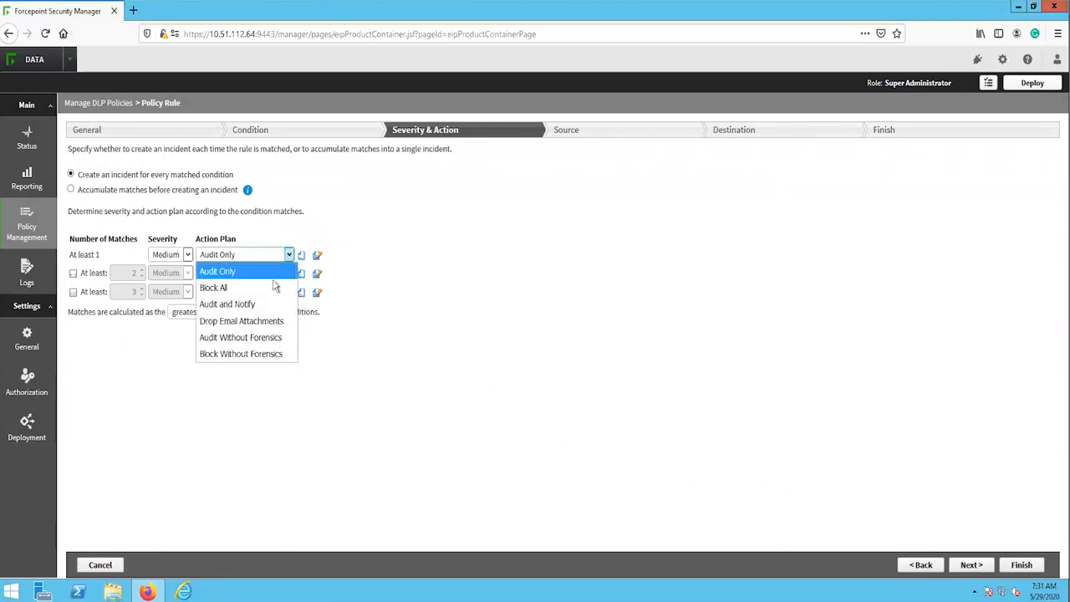
pyautogui.click(270, 289)
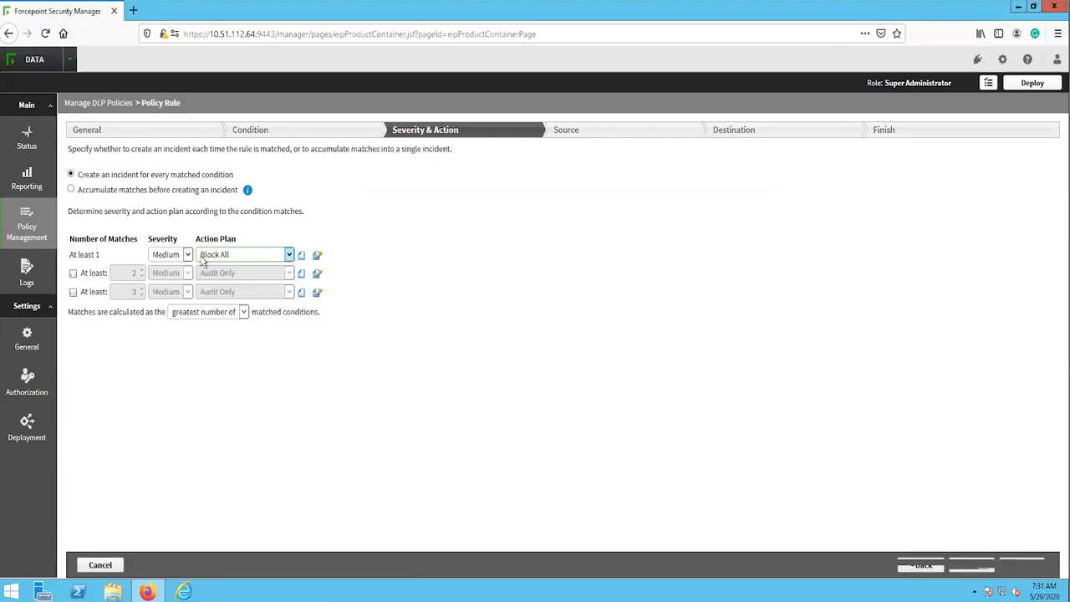
pyautogui.click(172, 254)
pyautogui.click(172, 273)
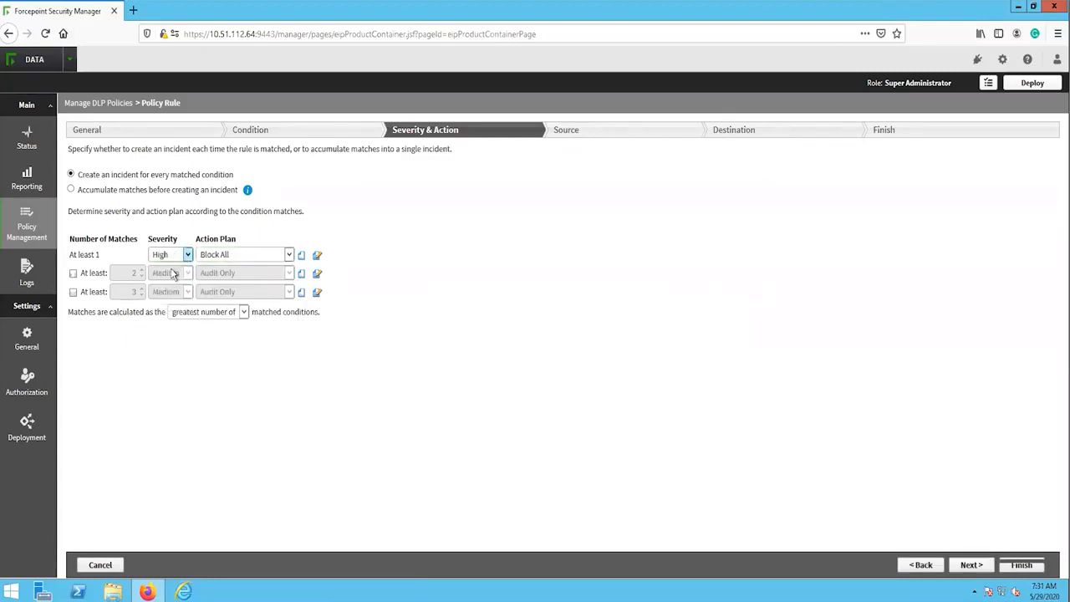
pyautogui.click(317, 255)
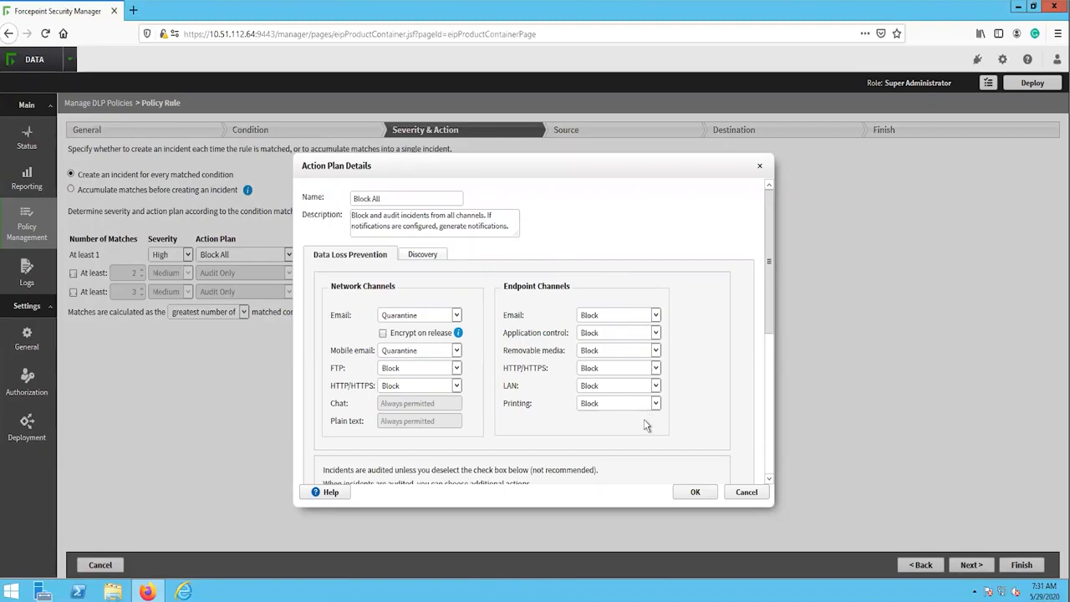
pyautogui.click(690, 493)
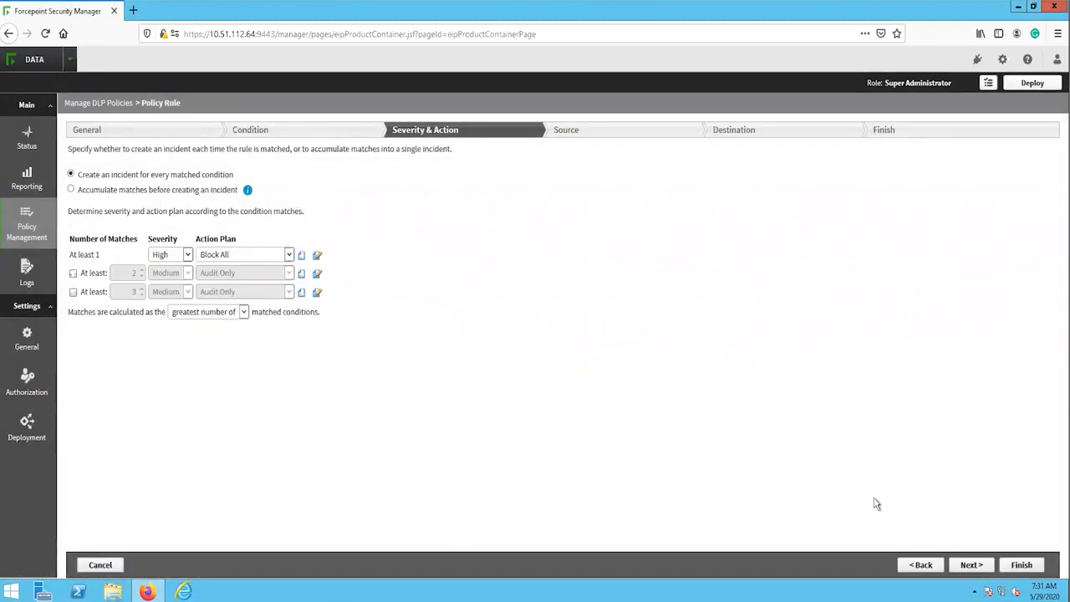
pyautogui.click(974, 565)
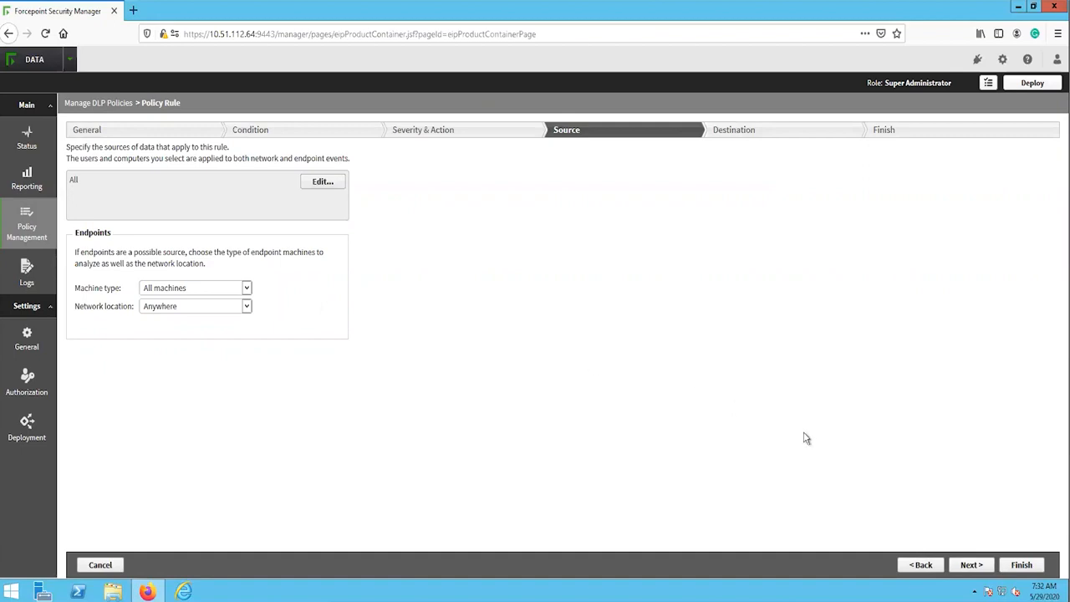
# Step: Keep the default sources, exclude network email from the destinations, and expand the email direction and web channel options
pyautogui.click(972, 565)
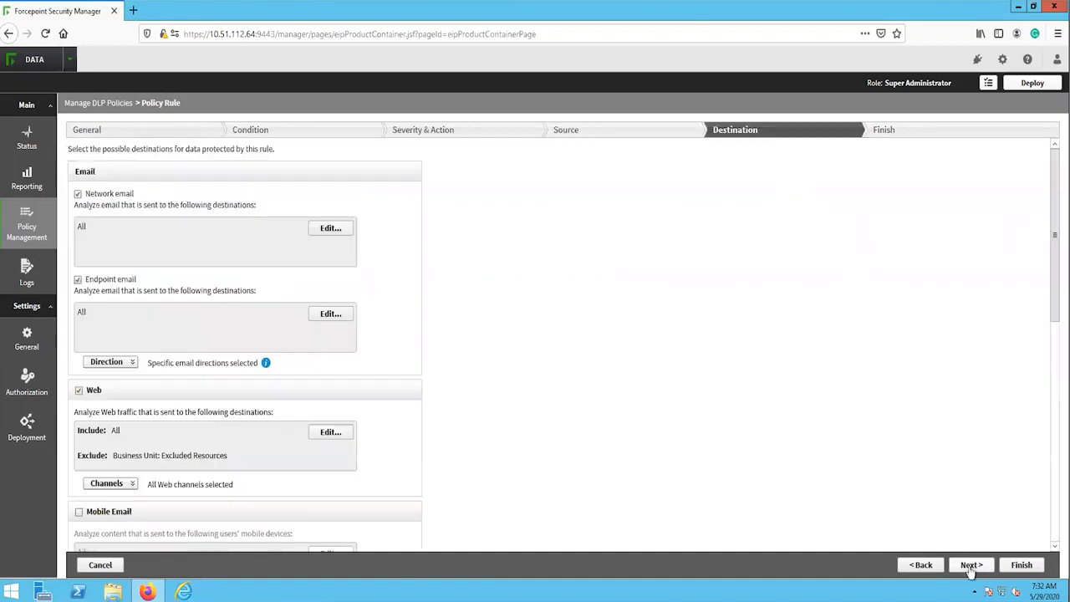
pyautogui.click(971, 565)
pyautogui.click(78, 195)
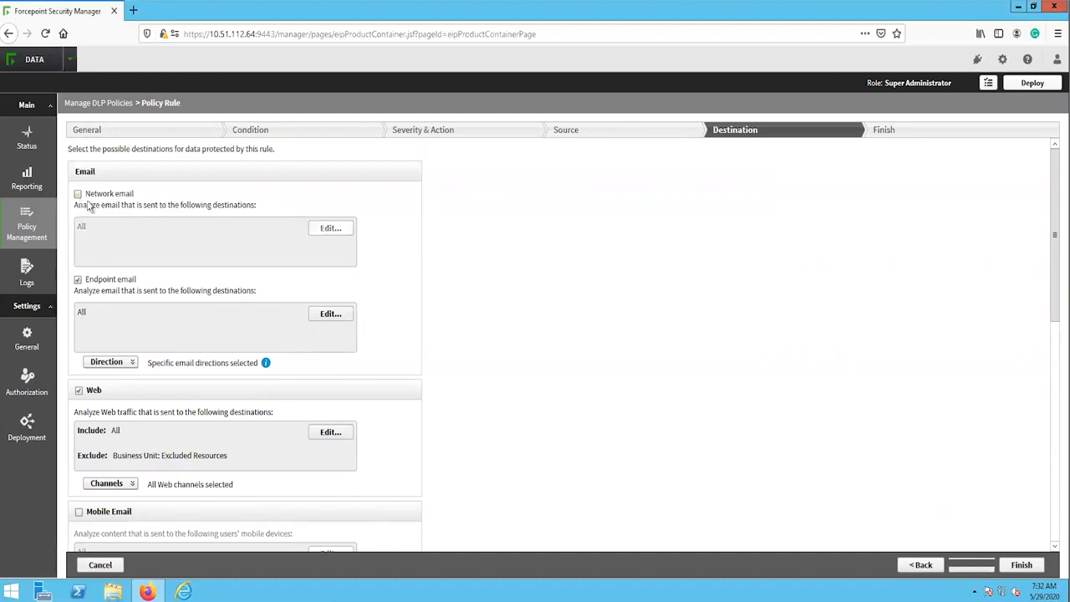
pyautogui.click(116, 361)
pyautogui.scroll(-3, 115, 356)
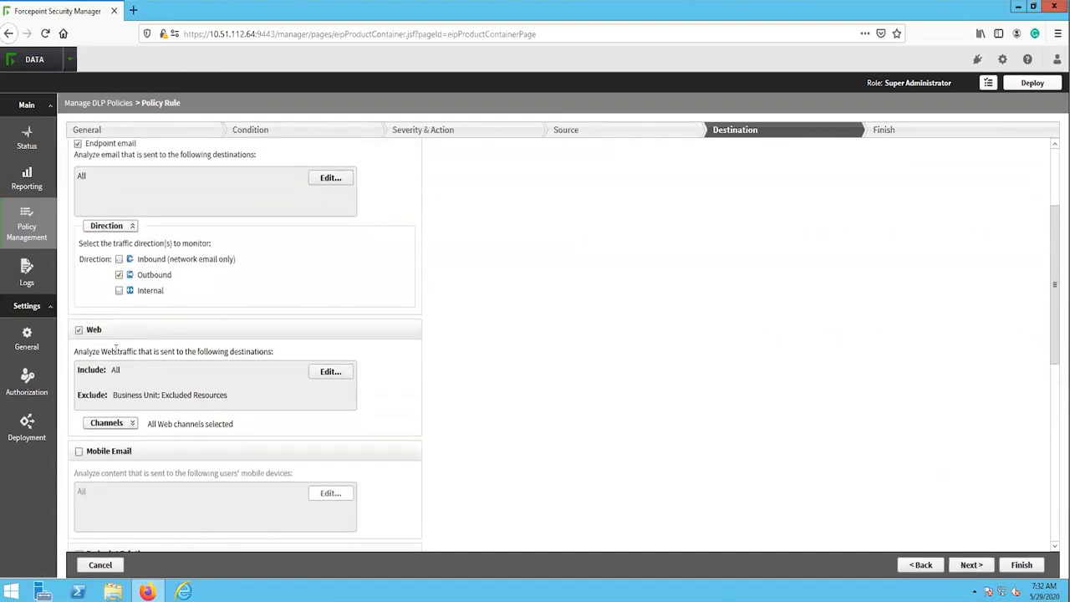
pyautogui.scroll(-2, 112, 351)
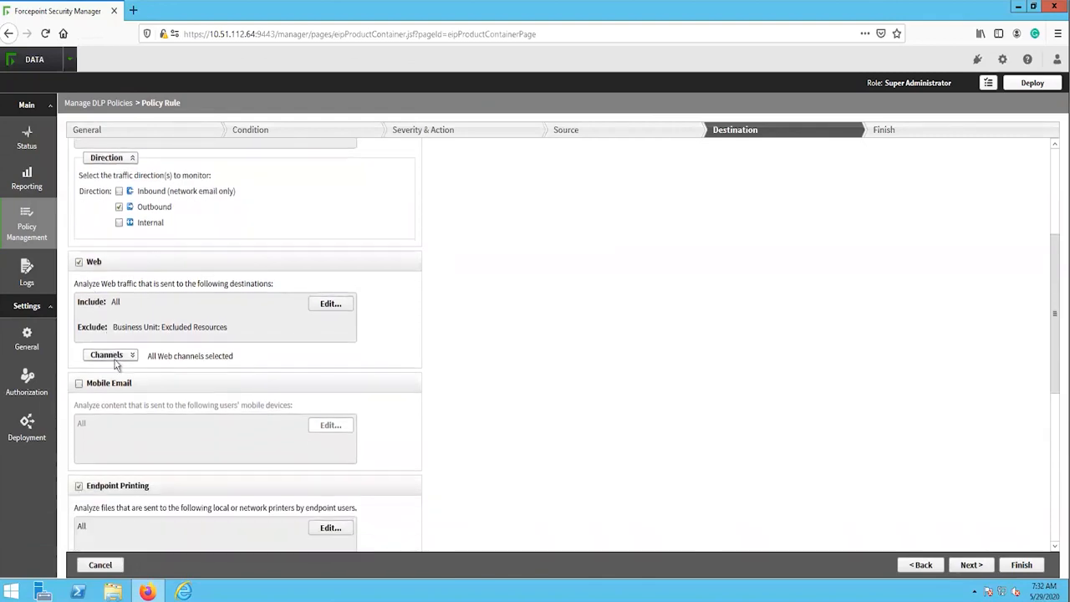
pyautogui.click(115, 358)
pyautogui.scroll(-5, 109, 351)
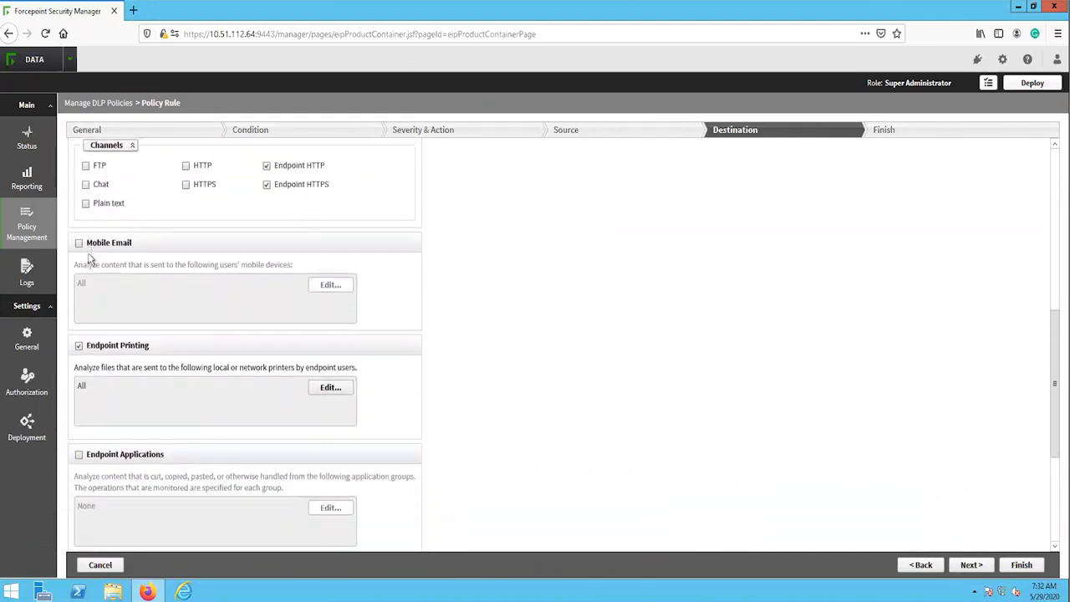
# Step: Enable Endpoint Applications as a destination and include the Cloud Storage application group
pyautogui.scroll(-1, 98, 256)
pyautogui.click(80, 324)
pyautogui.click(331, 377)
pyautogui.click(325, 306)
pyautogui.click(531, 360)
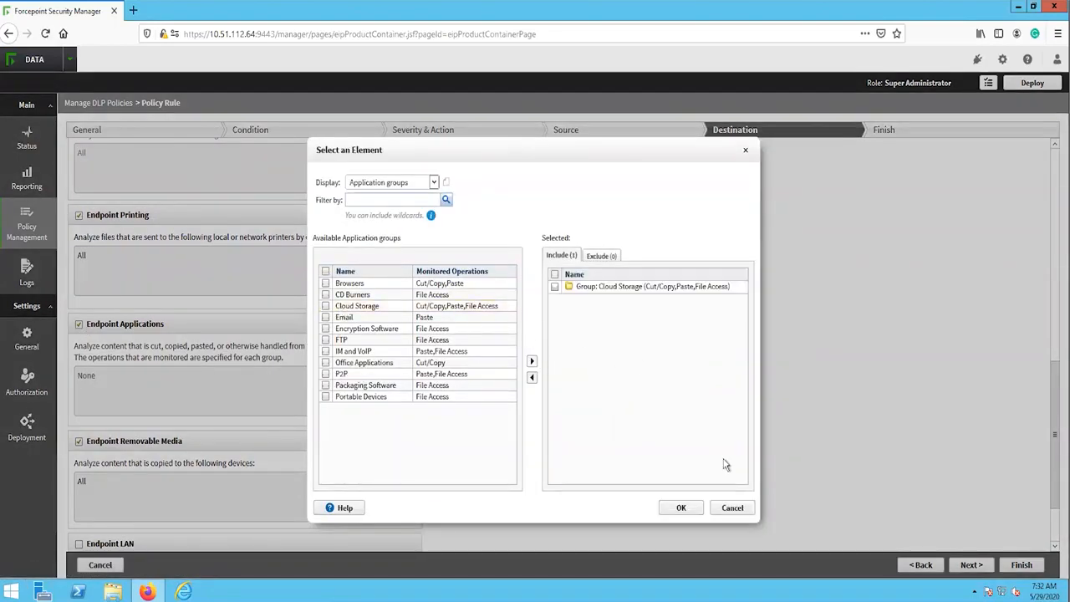
pyautogui.click(693, 508)
# Step: Enable Endpoint LAN as a destination and continue to the rule summary
pyautogui.scroll(-1, 396, 406)
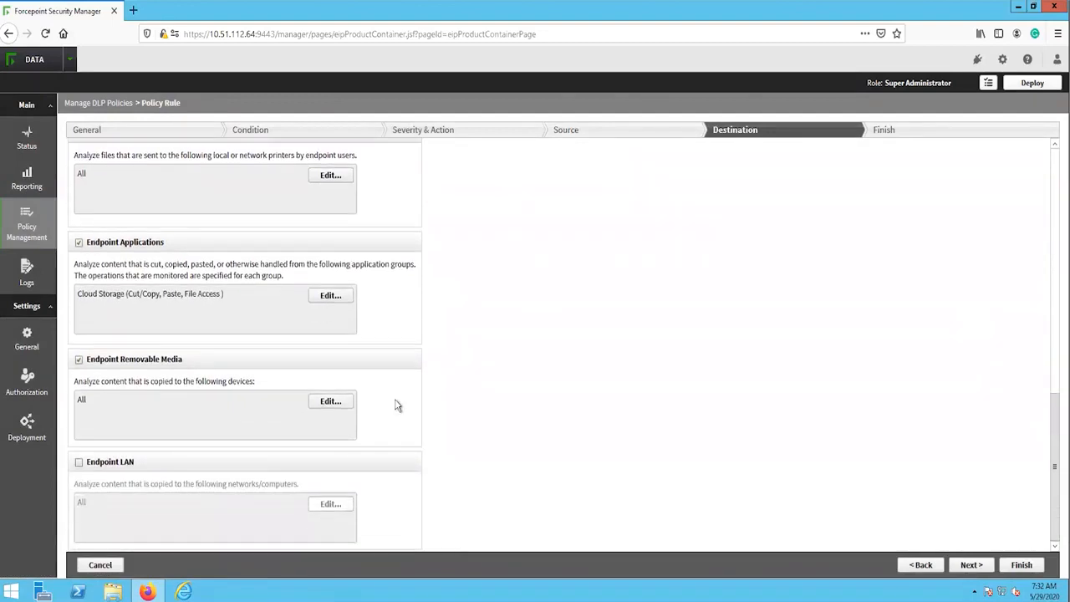
pyautogui.click(79, 462)
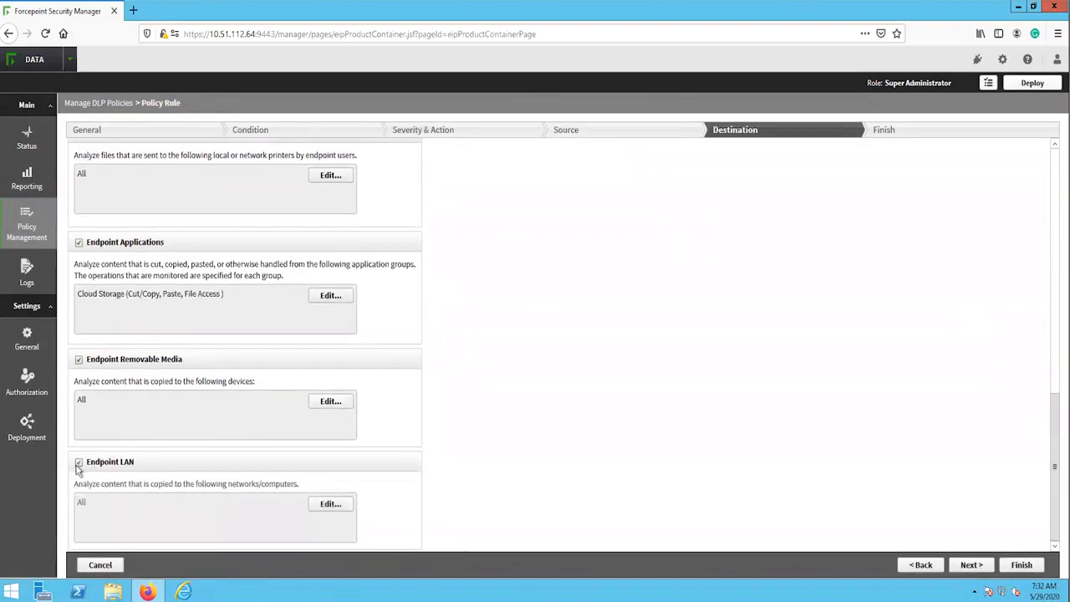
pyautogui.click(971, 565)
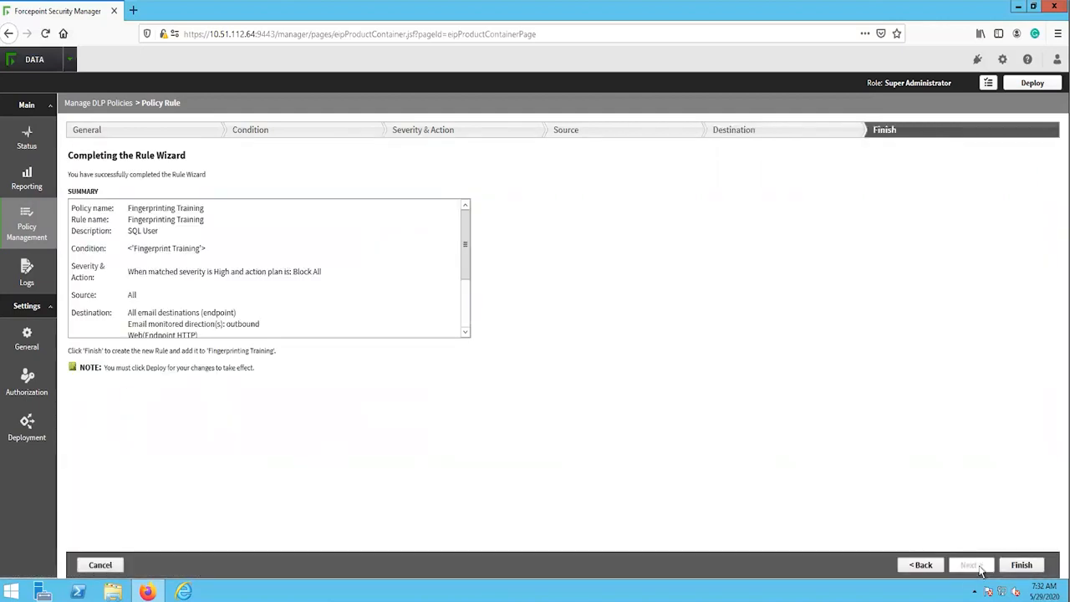
# Step: Finish creating the policy and deploy the current settings
pyautogui.click(1016, 565)
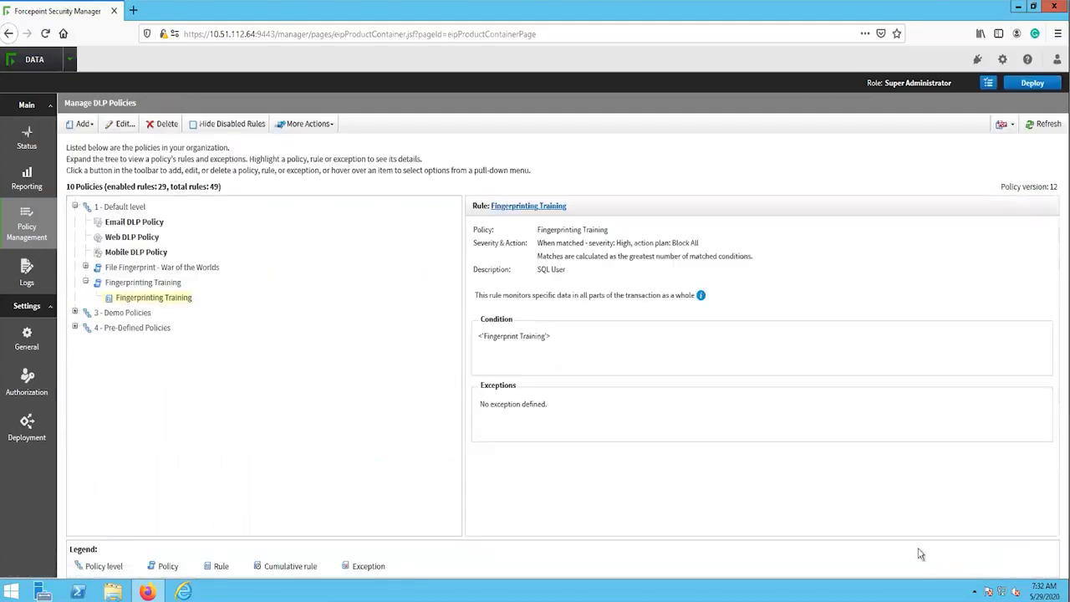
pyautogui.click(1033, 84)
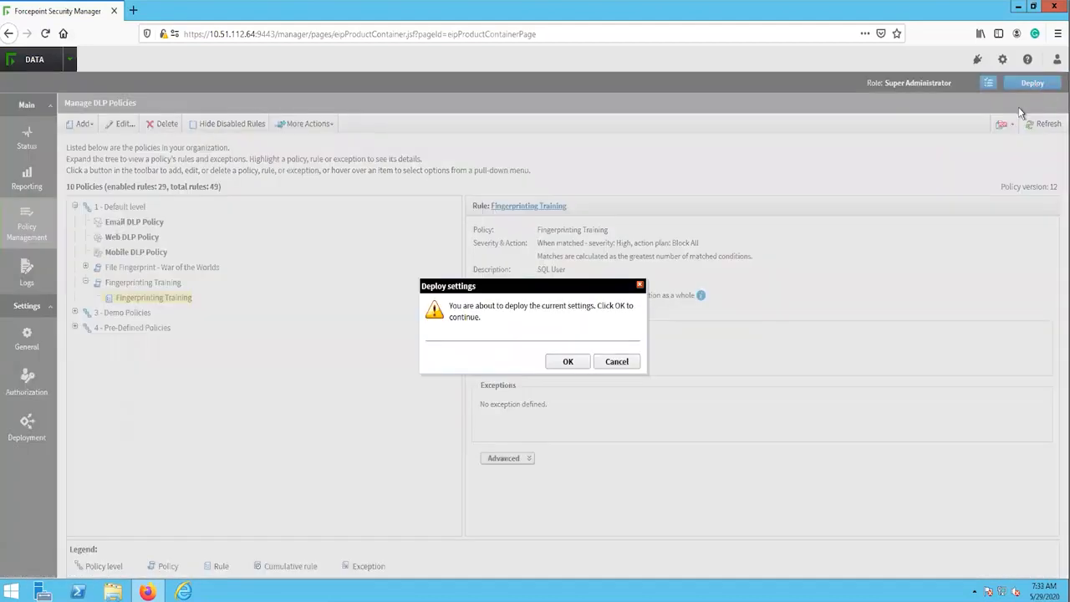
pyautogui.click(568, 361)
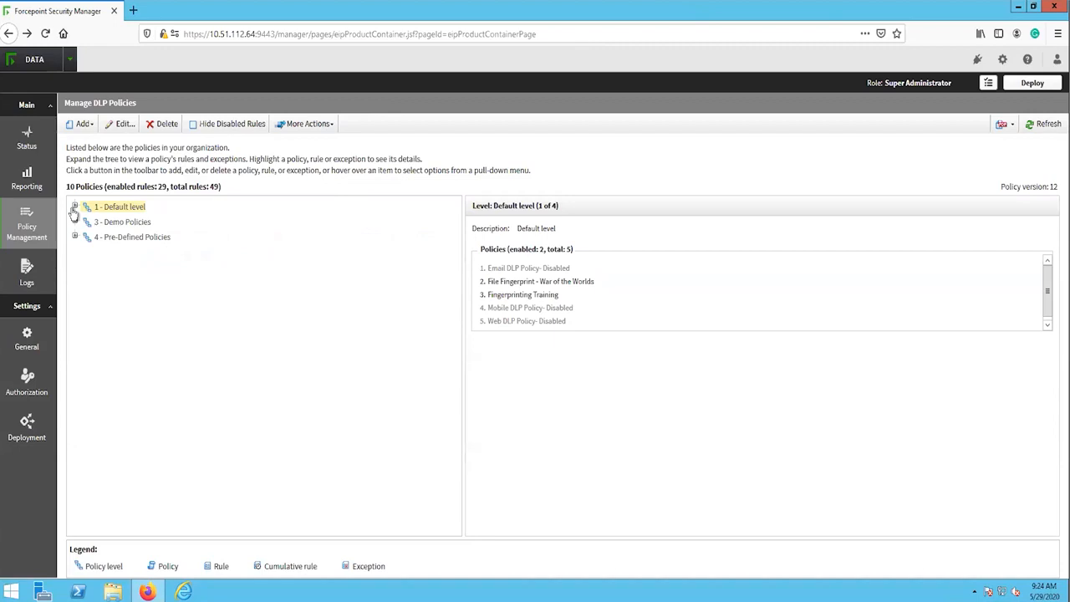
# Step: Go to the file fingerprinting classifiers and view the list of files fingerprinted by Fingerprint Training
pyautogui.moveTo(57, 211)
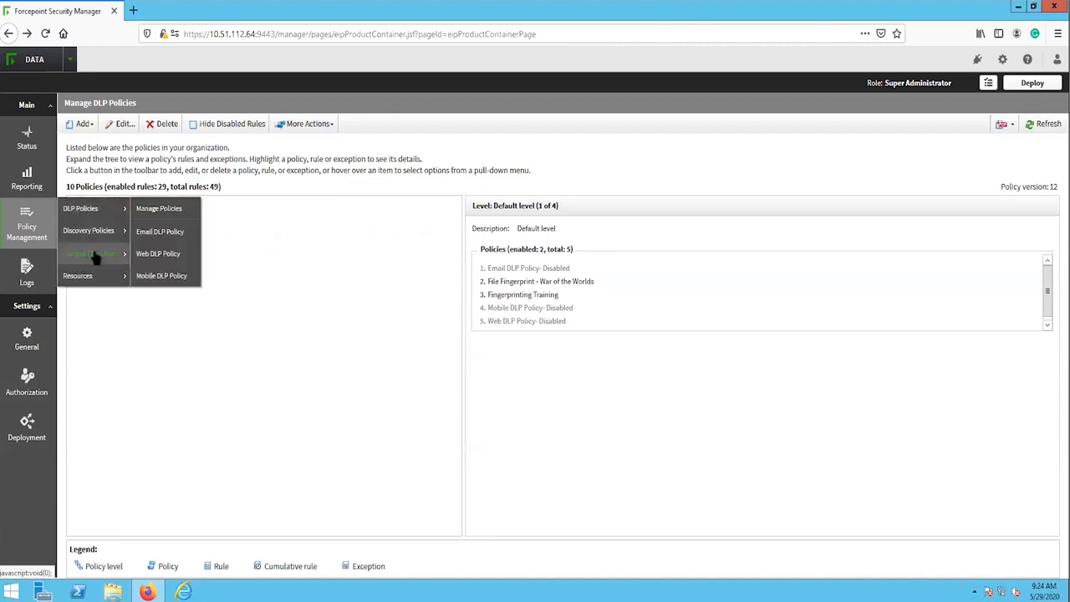
pyautogui.moveTo(100, 254)
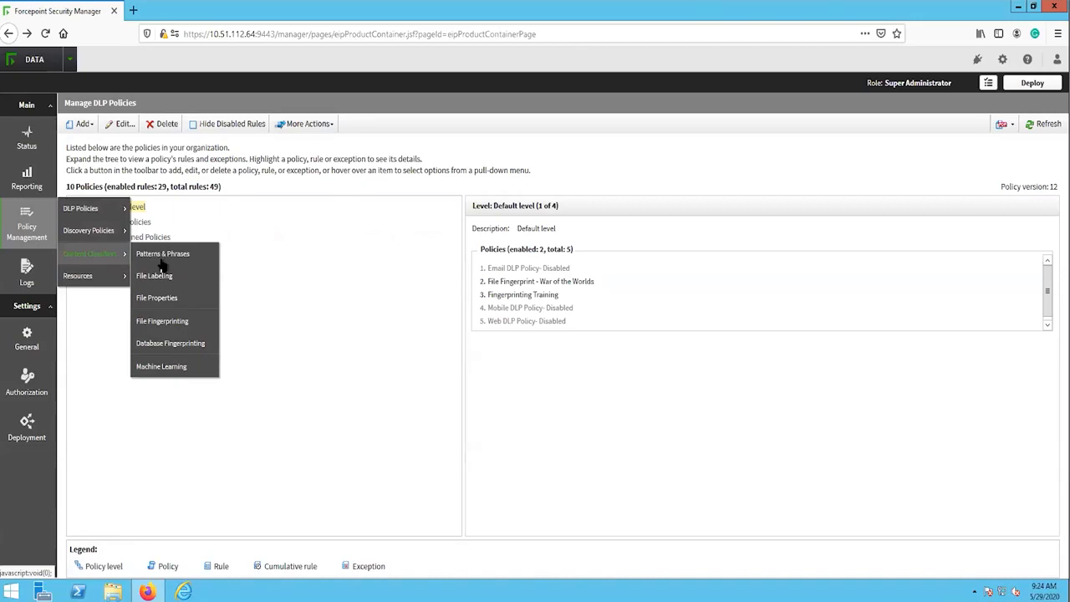
pyautogui.click(168, 320)
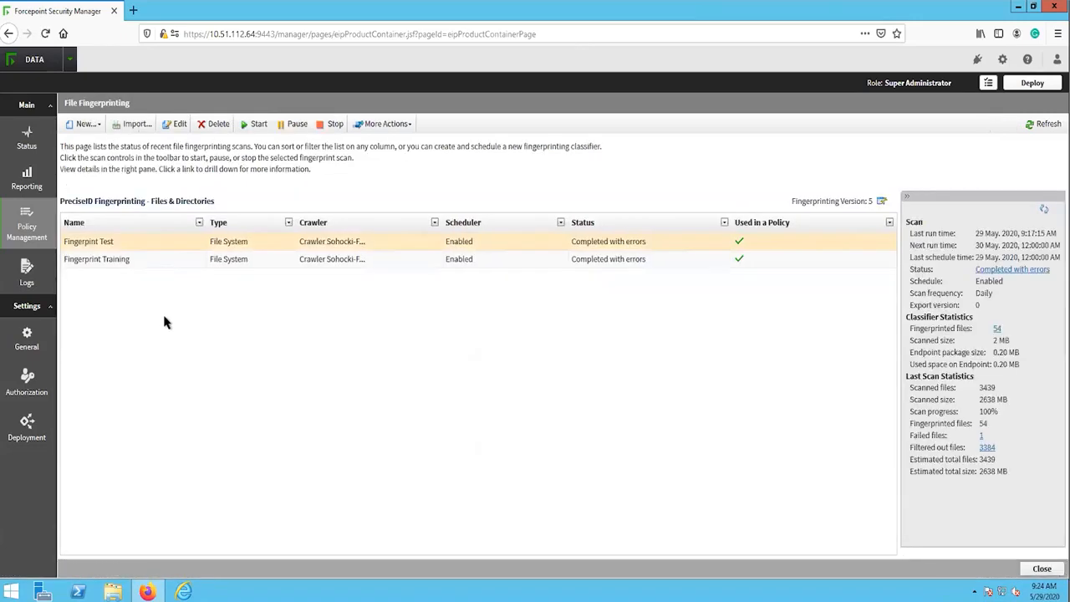
pyautogui.click(143, 259)
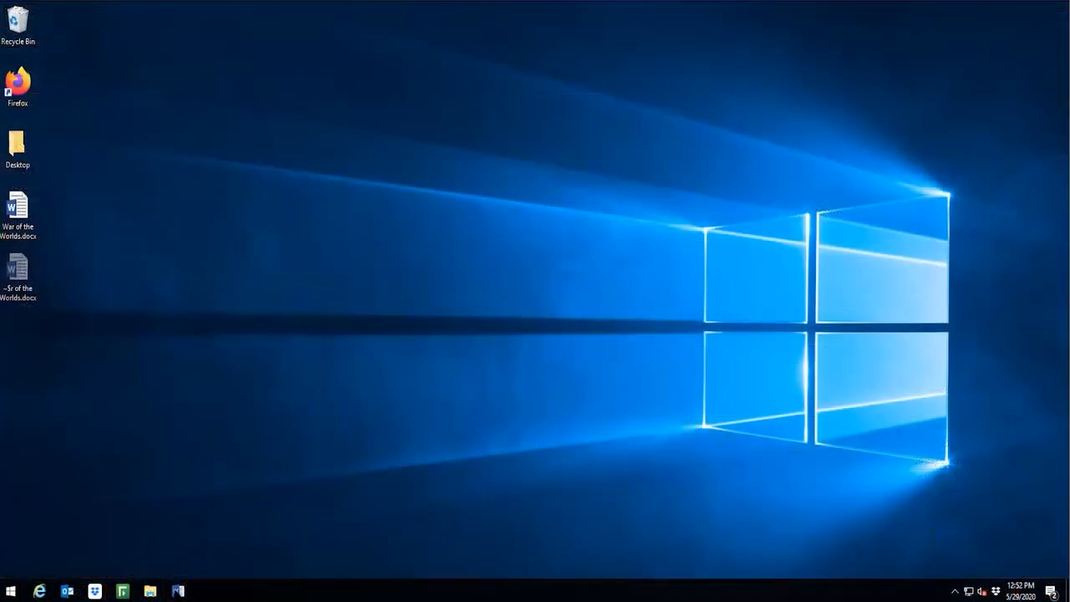
# Step: Switch to Word to look over War of the Worlds.docx, and open the DLP Test HTTPS Post page in Internet Explorer
pyautogui.click(178, 591)
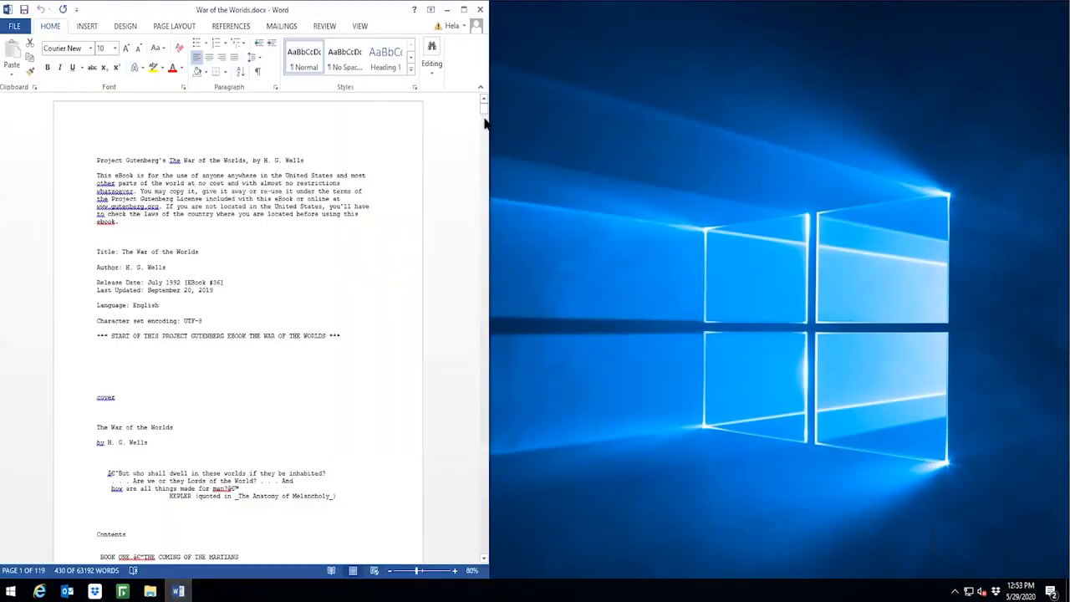
pyautogui.moveTo(483, 111)
pyautogui.mouseDown()
pyautogui.moveTo(485, 127)
pyautogui.moveTo(483, 104)
pyautogui.mouseUp()
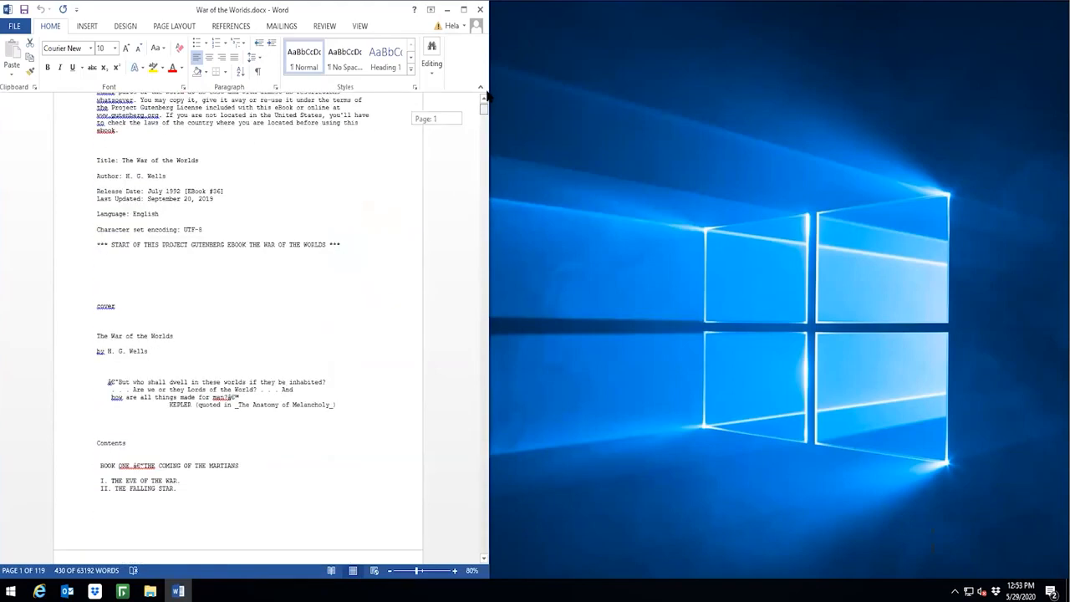
pyautogui.click(332, 273)
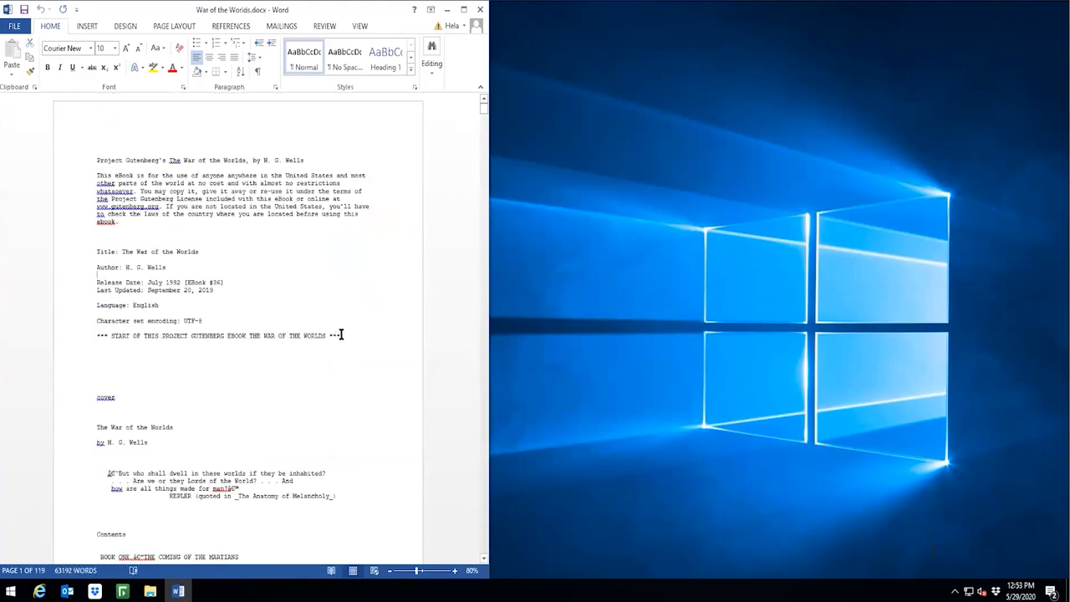
pyautogui.scroll(-7, 341, 335)
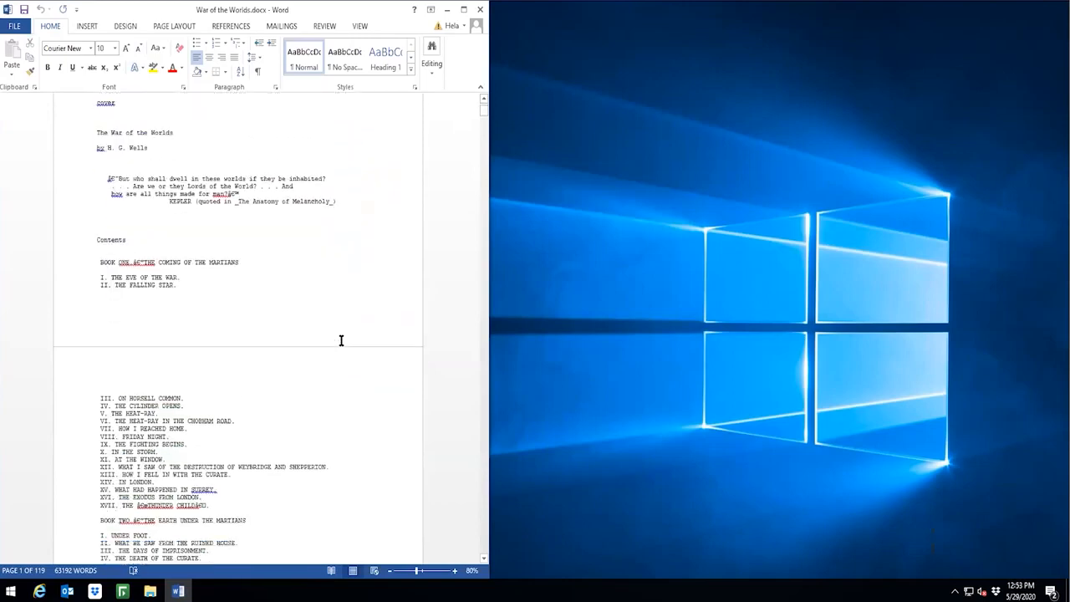
pyautogui.click(40, 591)
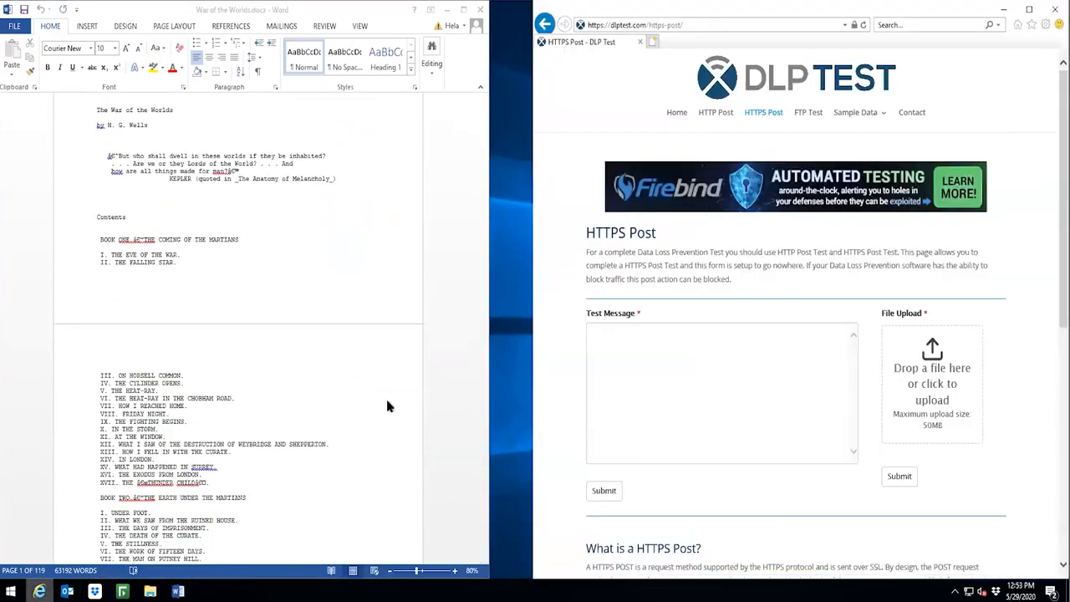
# Step: Copy the paragraphs about the planet Mars from War of the Worlds.docx into the HTTPS Post test message and submit it
pyautogui.click(340, 372)
pyautogui.scroll(-8, 340, 372)
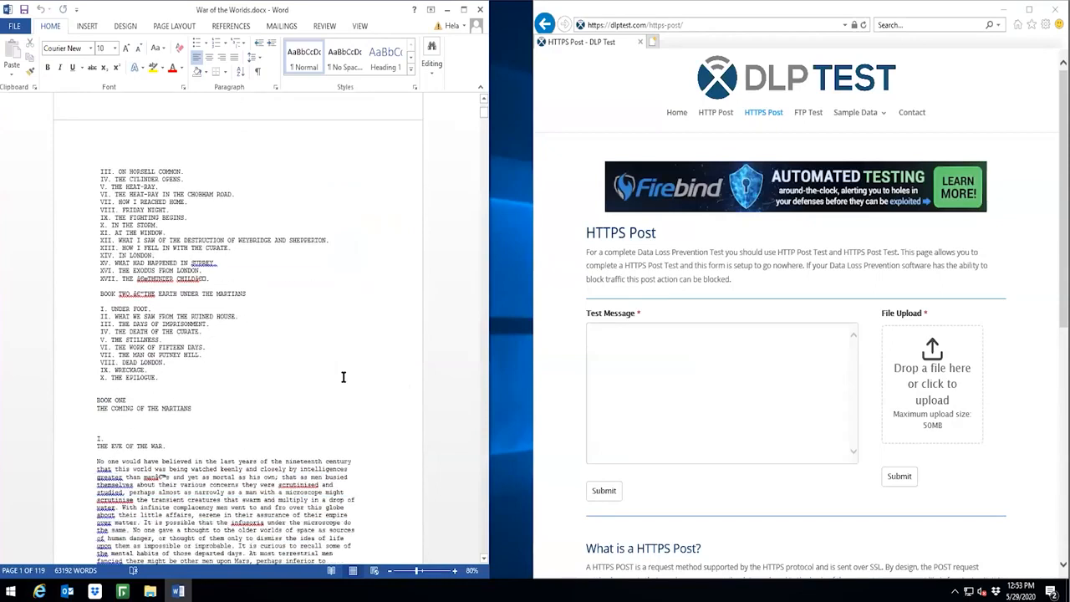
pyautogui.scroll(-8, 343, 377)
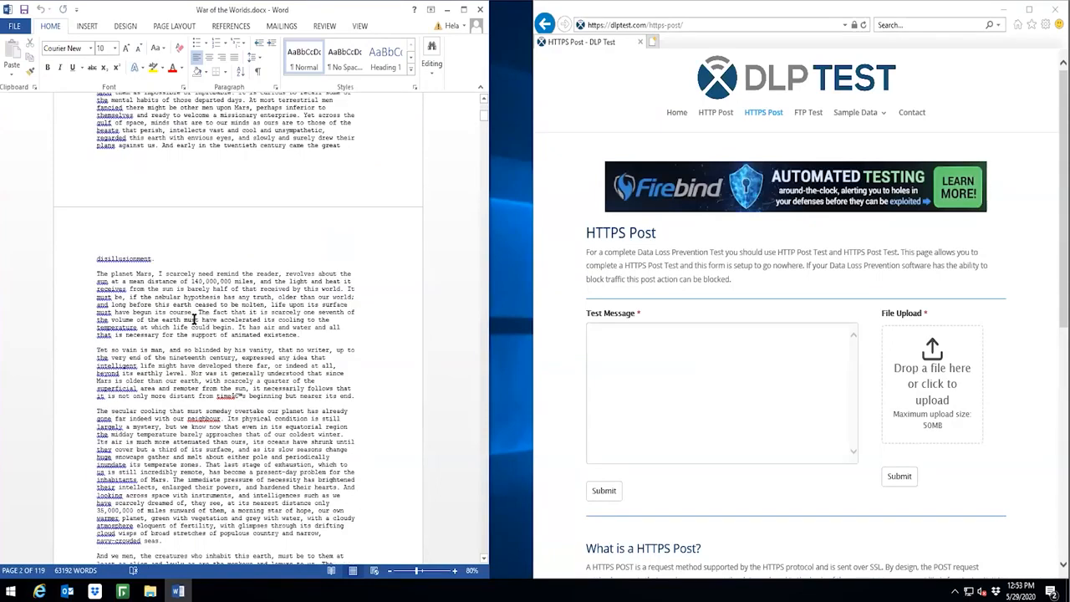
pyautogui.moveTo(91, 264); pyautogui.dragTo(356, 537)
pyautogui.hotkey('ctrl', 'c')
pyautogui.click(745, 373)
pyautogui.hotkey('ctrl', 'v')
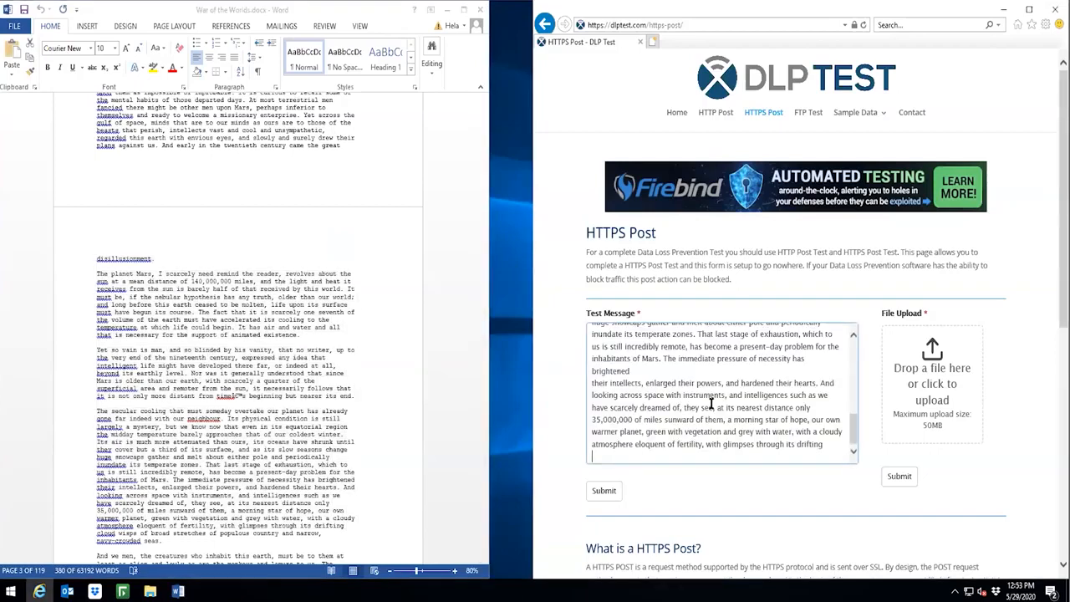
pyautogui.click(604, 492)
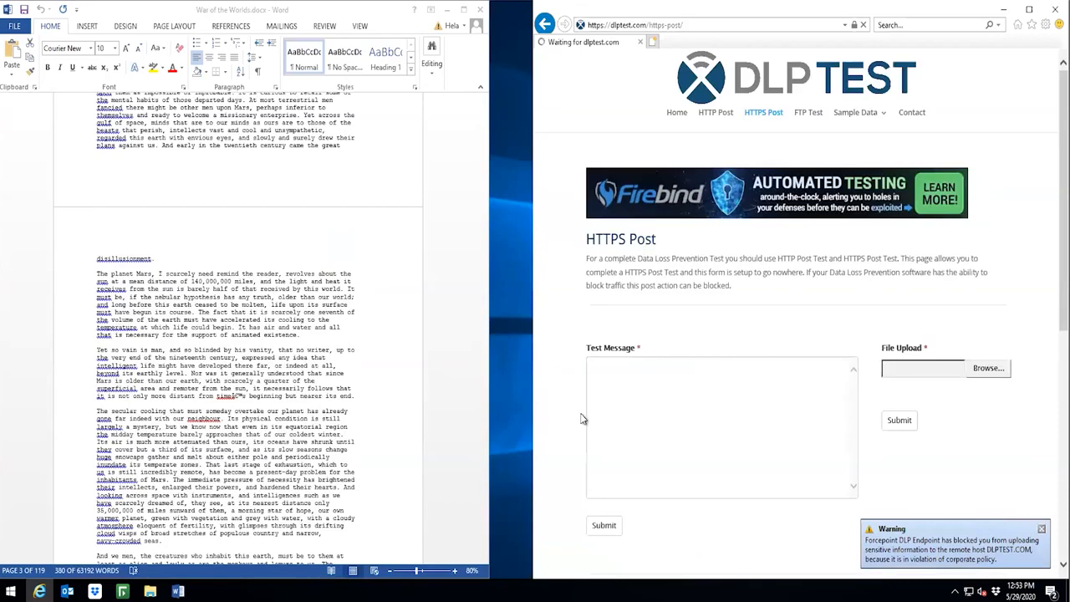
# Step: Minimize Word, try to upload War of the Worlds.docx from the desktop to the HTTPS Post page, and close the browser
pyautogui.click(444, 12)
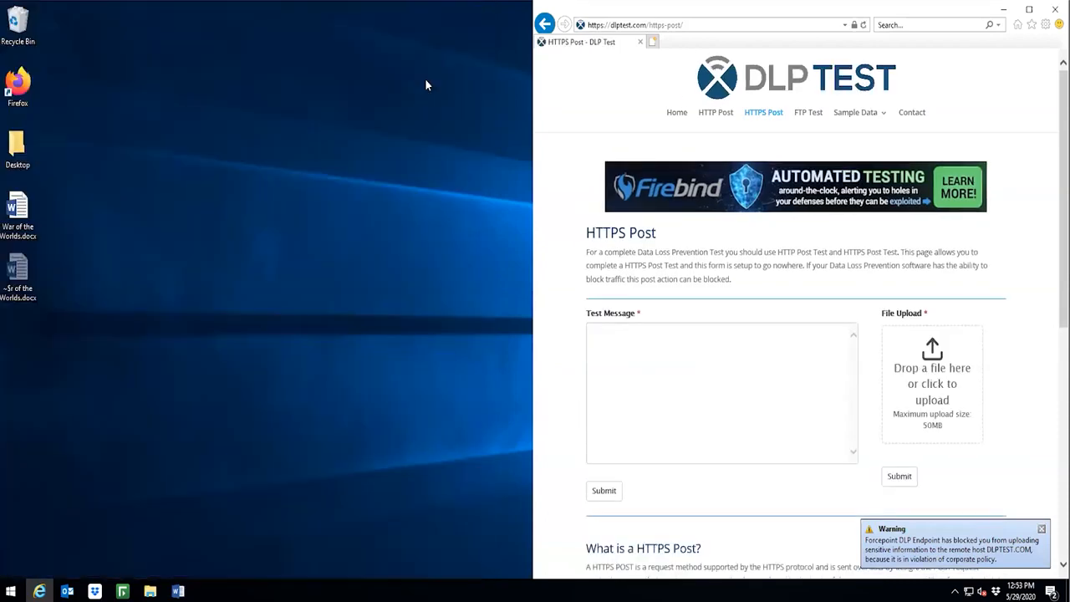
pyautogui.moveTo(20, 210); pyautogui.dragTo(912, 376)
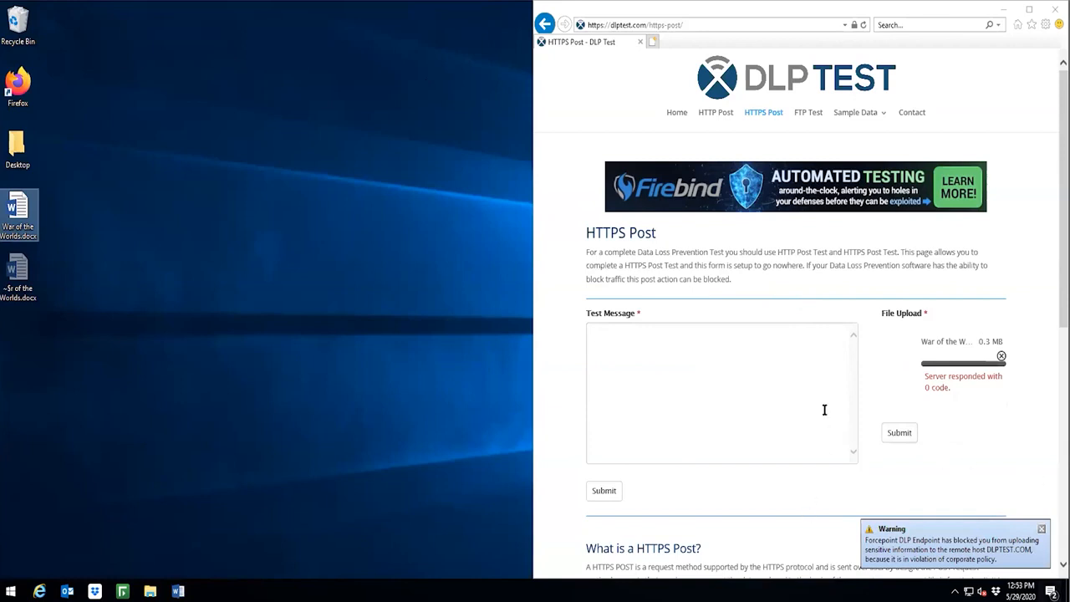
pyautogui.click(1046, 12)
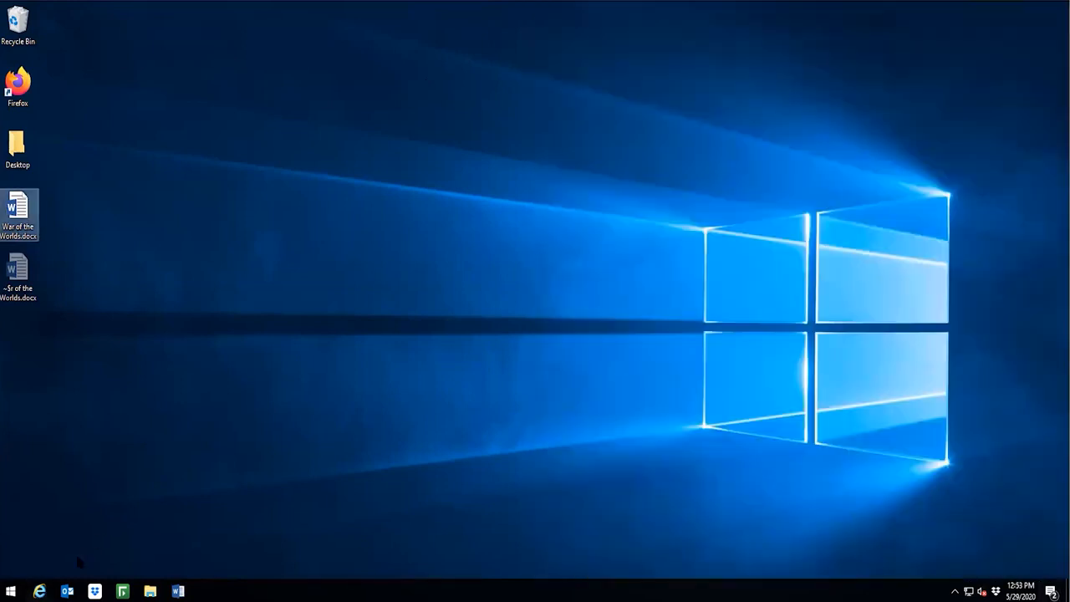
# Step: Switch to Outlook and send an email titled "It's my book they can't have it!" with War of the Worlds.docx attached and the body "See attached that's mine."
pyautogui.click(66, 590)
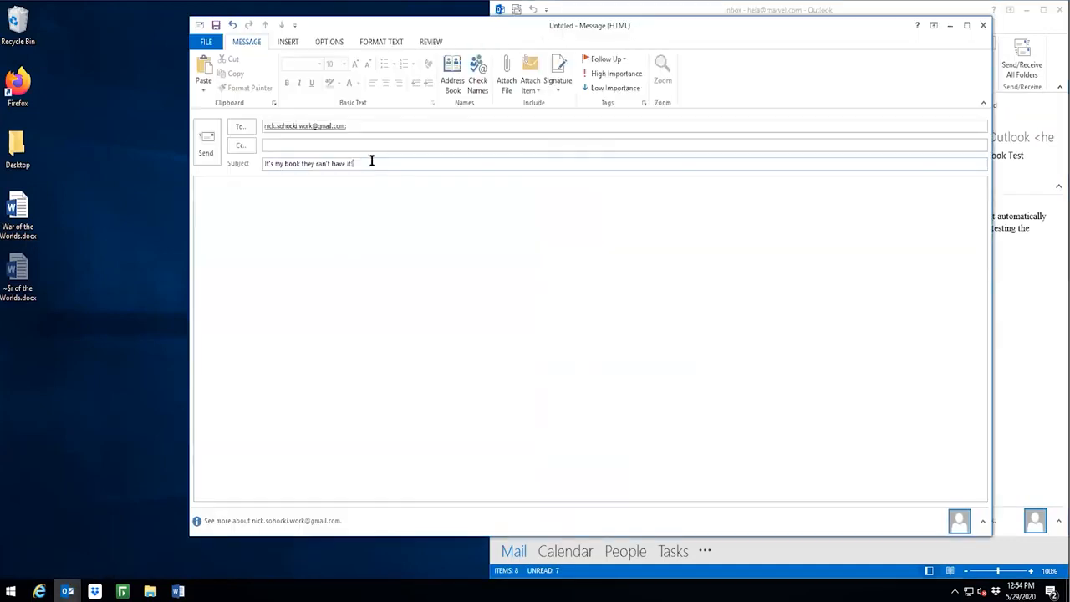
pyautogui.moveTo(17, 213); pyautogui.dragTo(358, 237)
pyautogui.moveTo(358, 237); pyautogui.dragTo(358, 237)
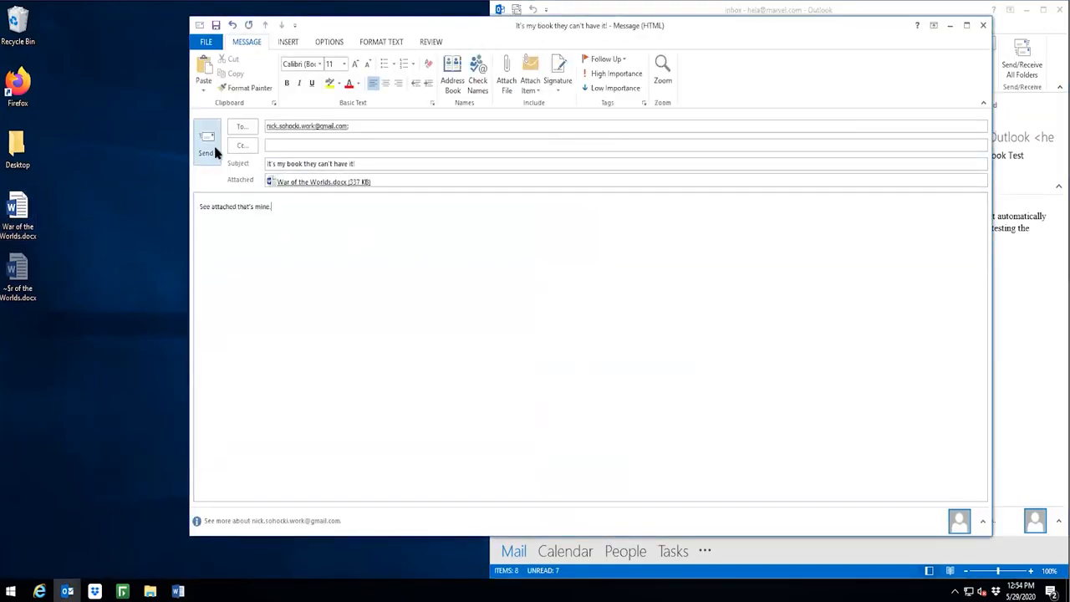
pyautogui.click(209, 152)
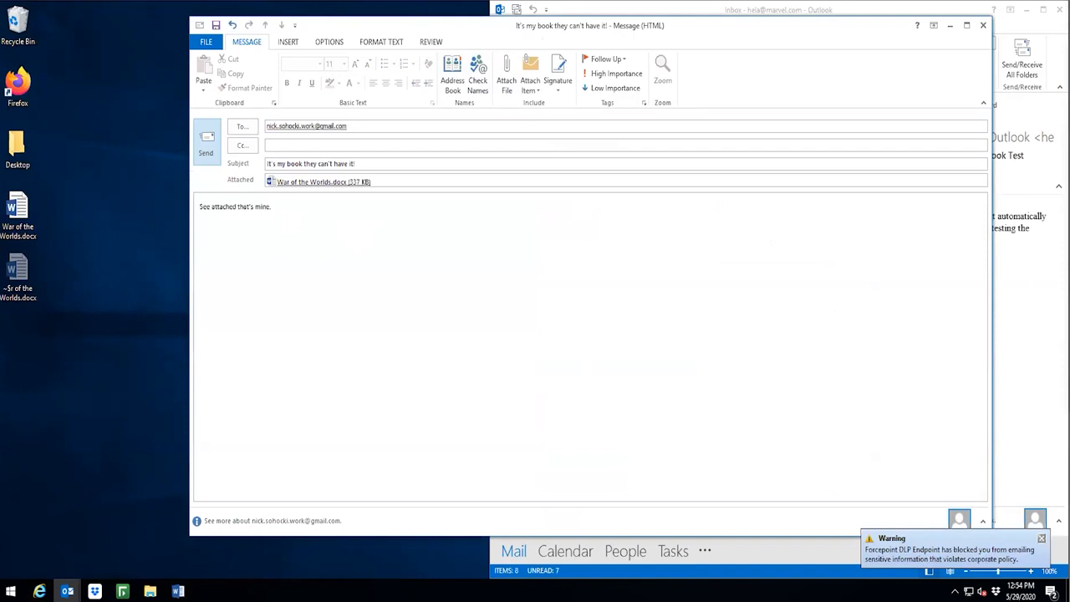
# Step: Remove the War of the Worlds.docx attachment from the open email
pyautogui.click(382, 182)
pyautogui.press('BackSpace')
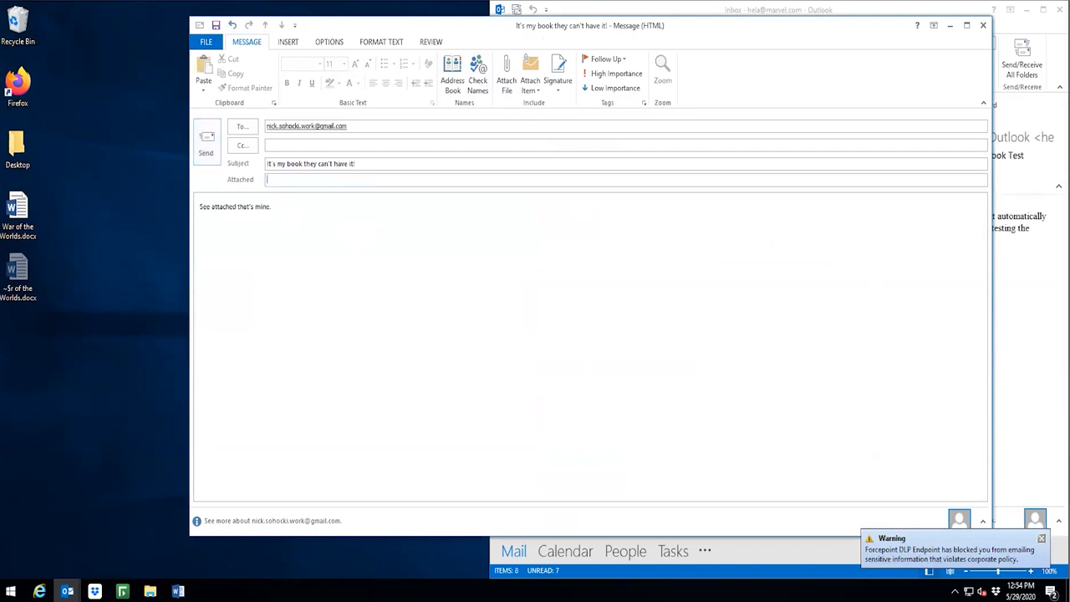
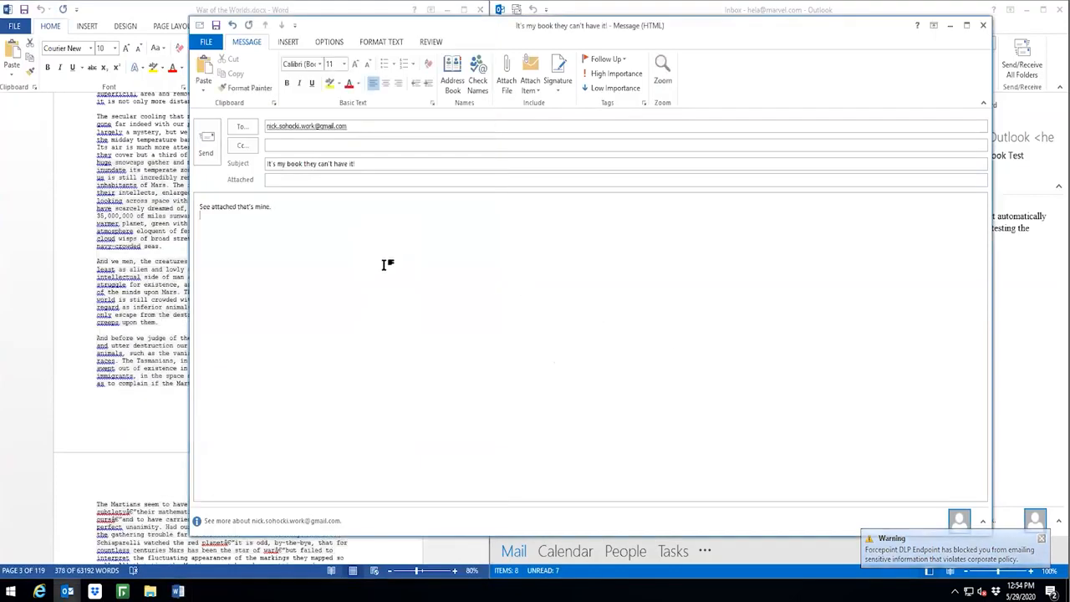
# Step: Paste the copied Mars paragraphs from War of the Worlds.docx into the open email's body and send it
pyautogui.hotkey('ctrl', 'v')
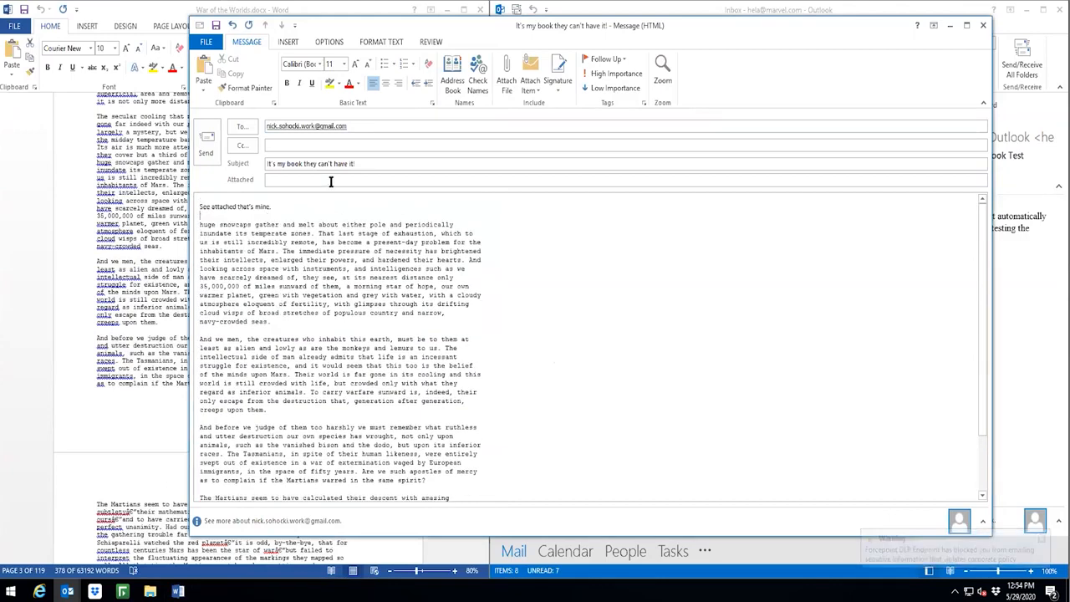
pyautogui.click(205, 143)
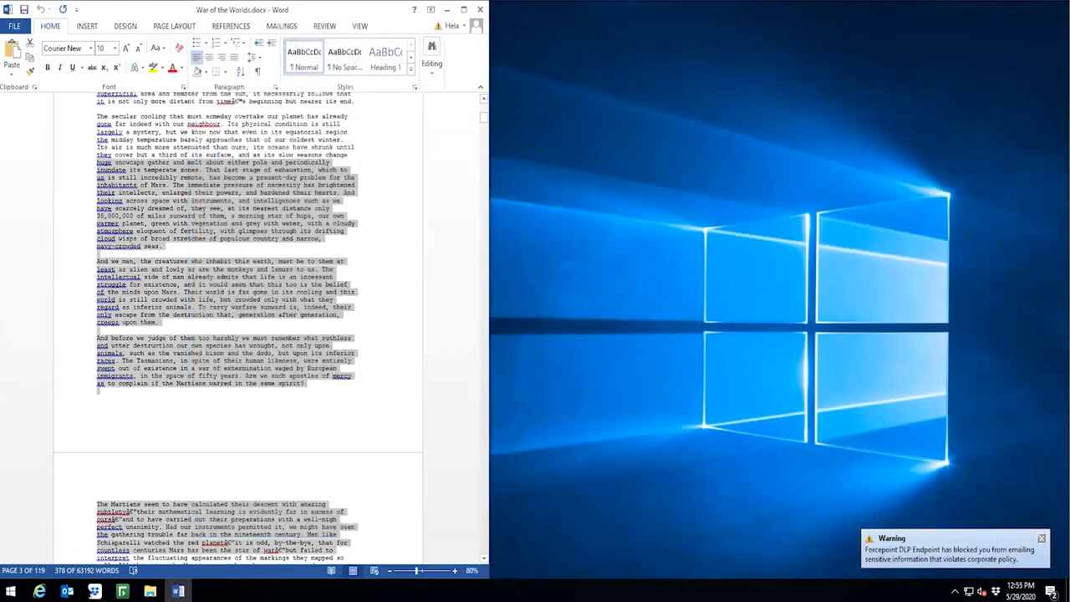
# Step: Switch to Dropbox, minimize Word, and try to upload War of the Worlds.docx from the desktop to the Fingerprinting Test folder
pyautogui.click(95, 590)
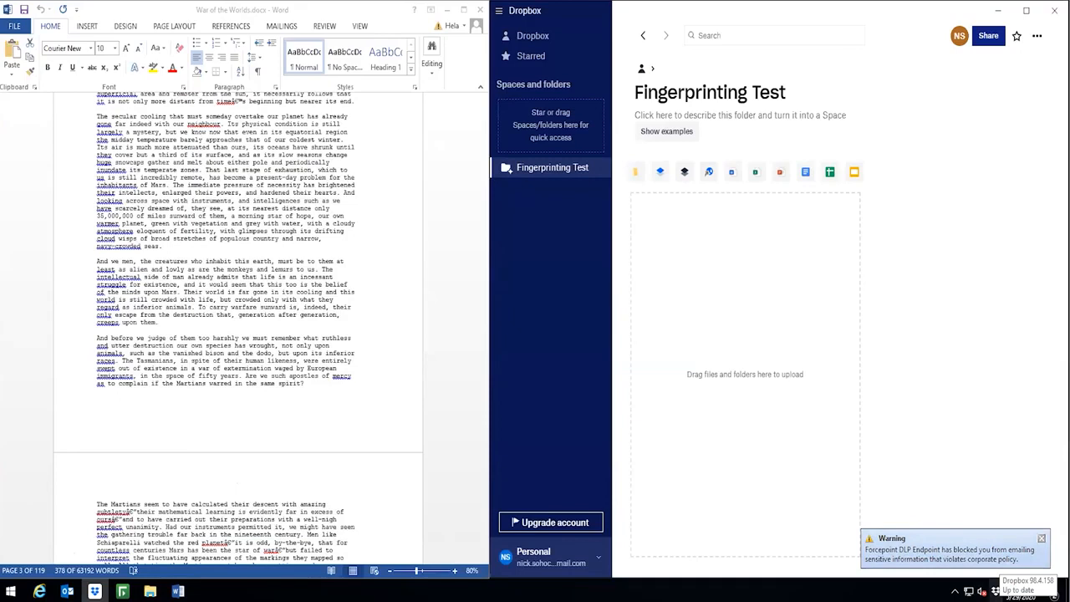
pyautogui.click(446, 12)
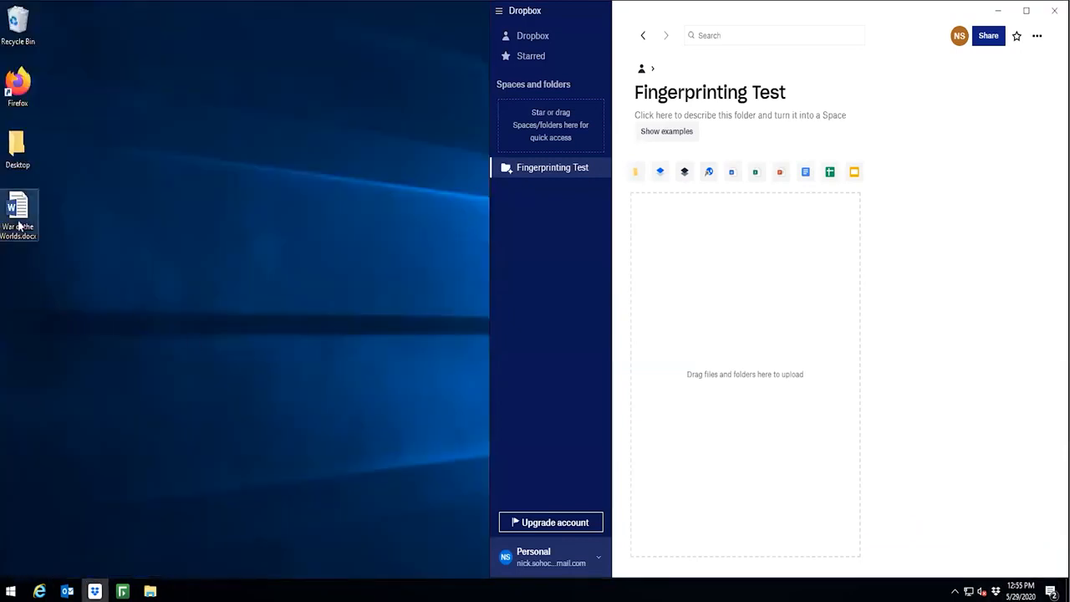
pyautogui.moveTo(18, 224); pyautogui.dragTo(748, 331)
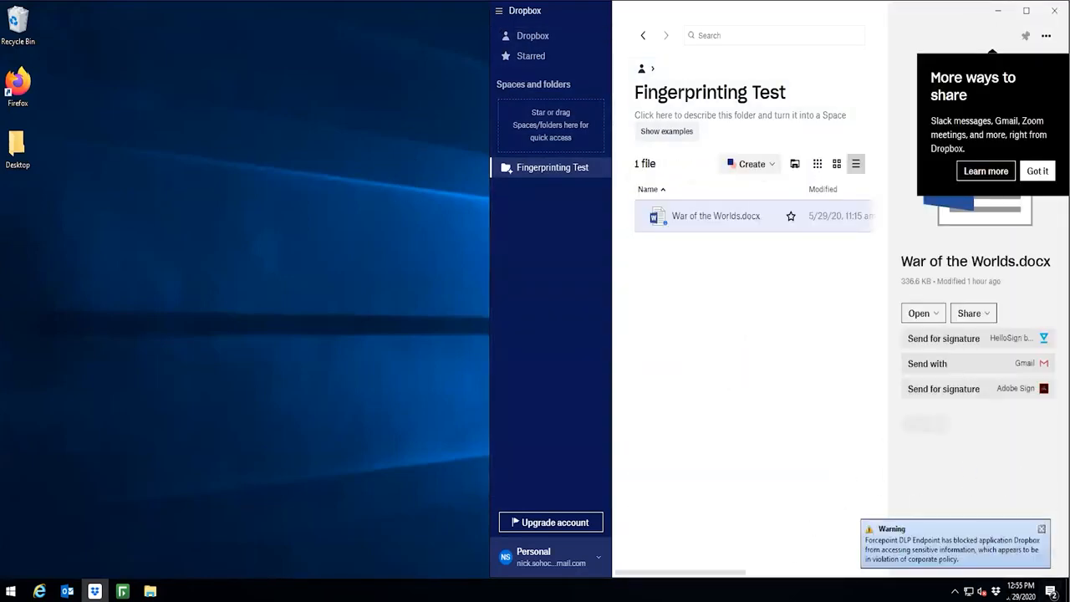
# Step: Open War of the Worlds.docx from the desktop in Word and try to print it with Microsoft Print to PDF
pyautogui.doubleClick(17, 213)
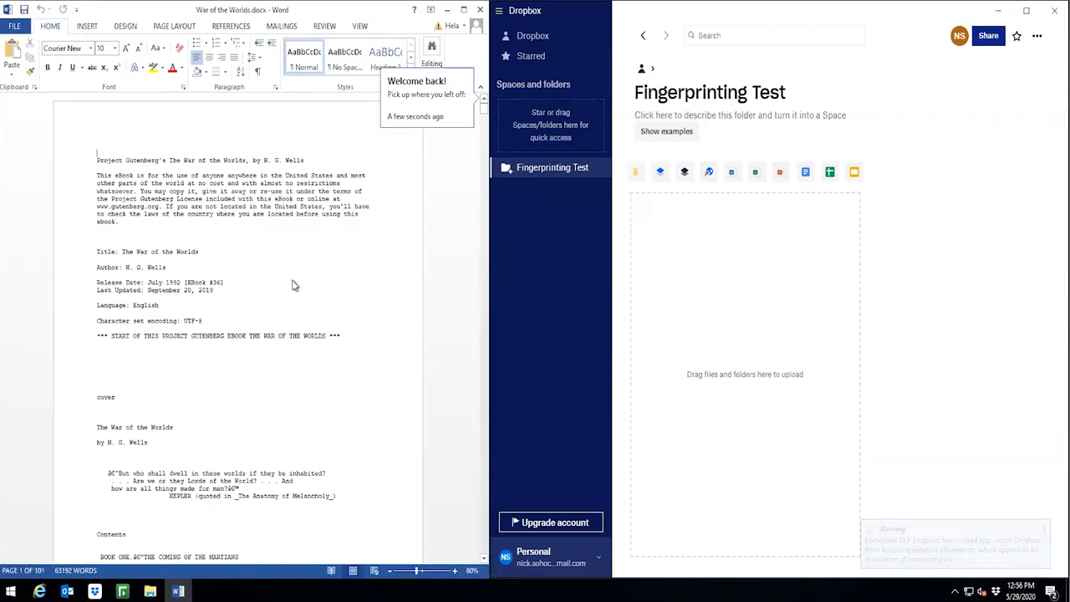
pyautogui.click(14, 26)
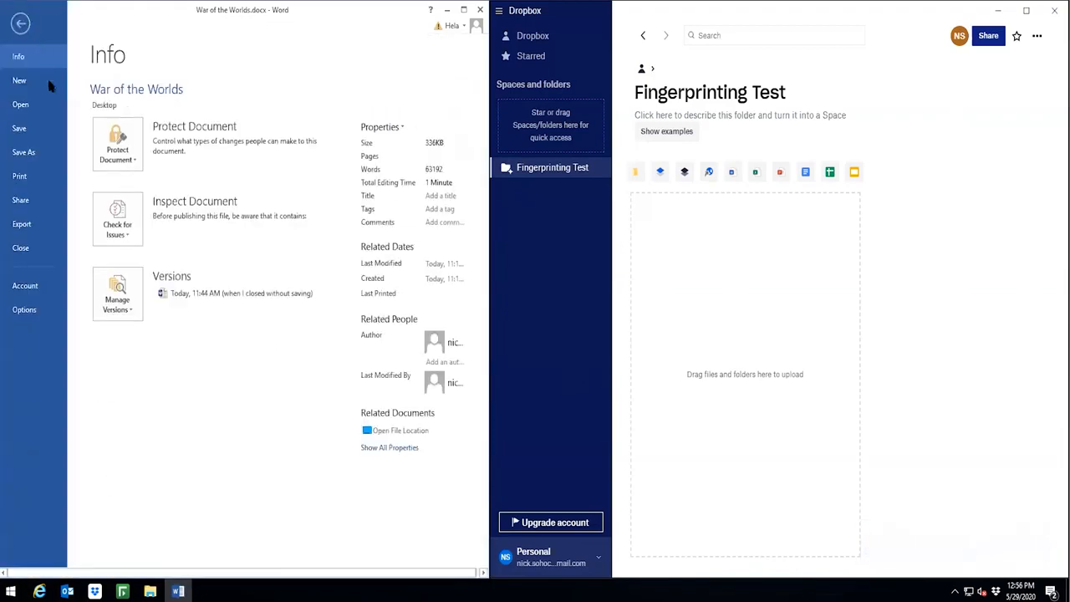
pyautogui.click(38, 176)
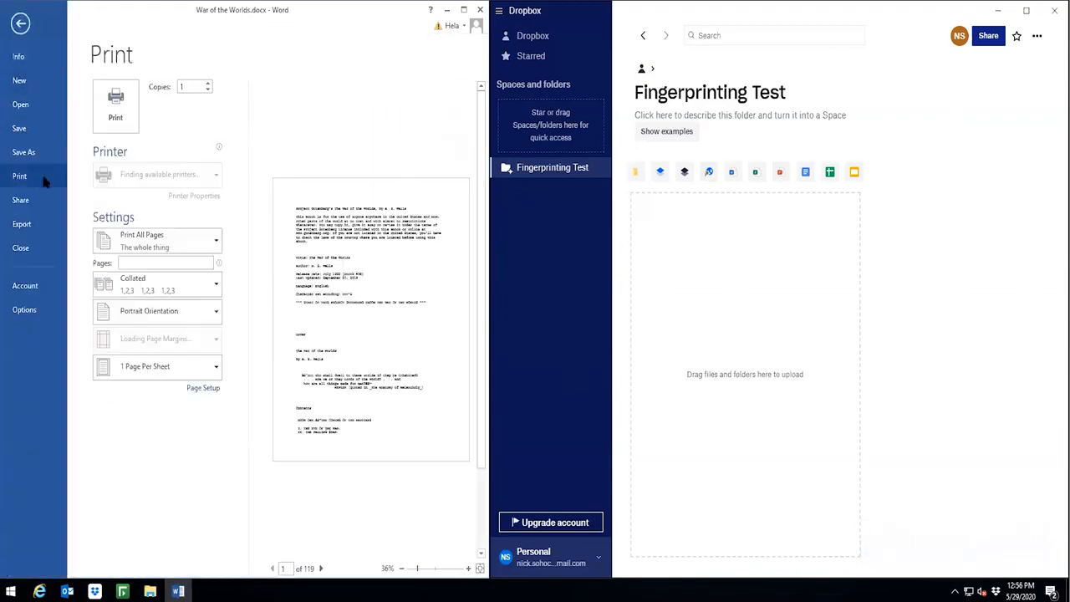
pyautogui.click(117, 119)
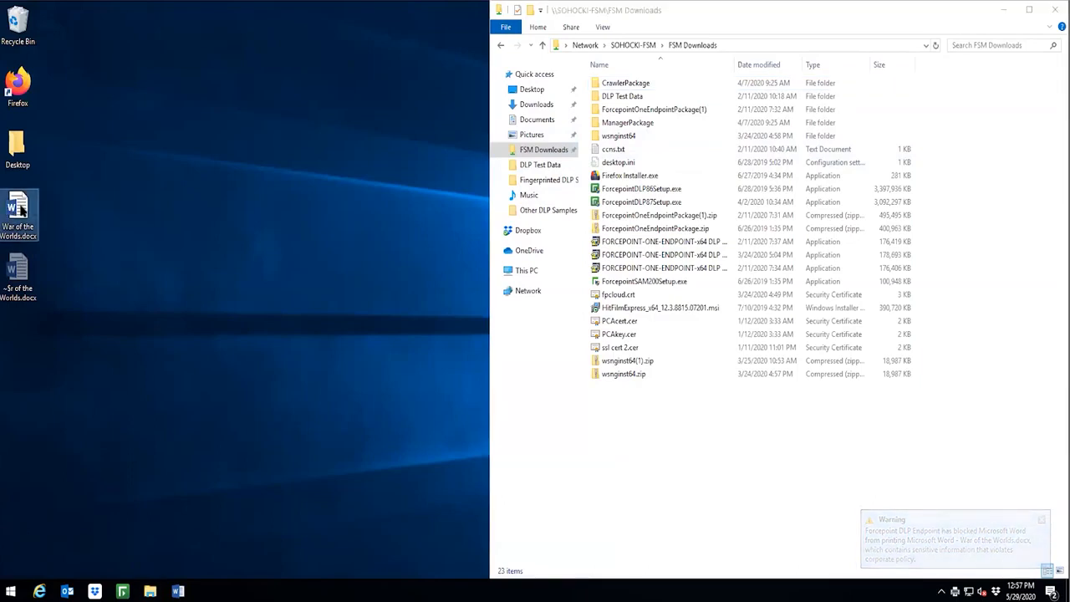
# Step: Try to copy War of the Worlds.docx to the FSM Downloads network share and to the TEST USB (E:) drive
pyautogui.click(663, 452)
pyautogui.hotkey('ctrl', 'v')
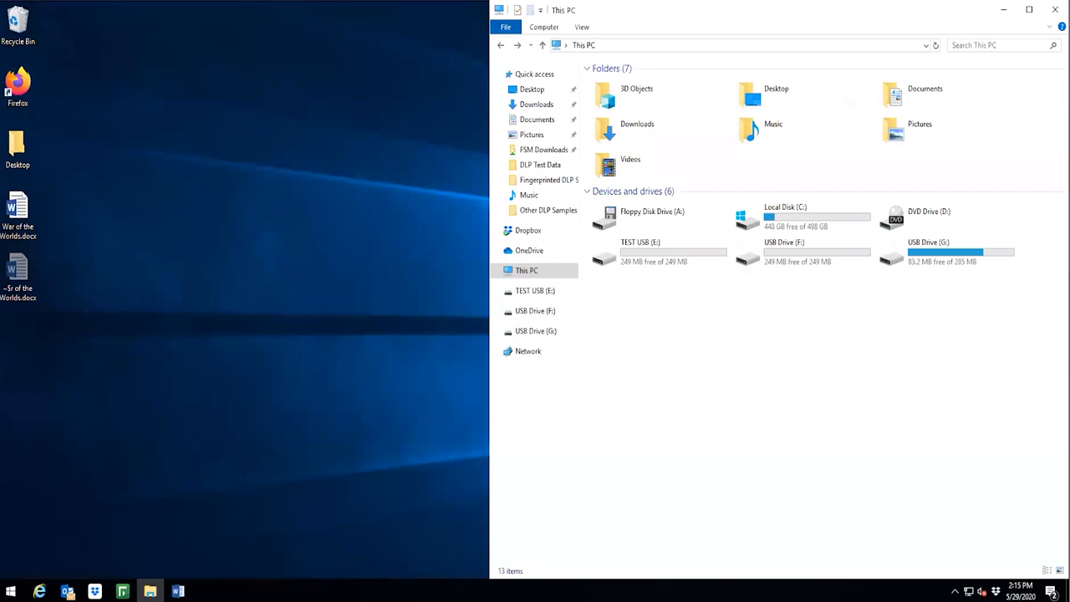
pyautogui.moveTo(18, 214); pyautogui.dragTo(679, 264)
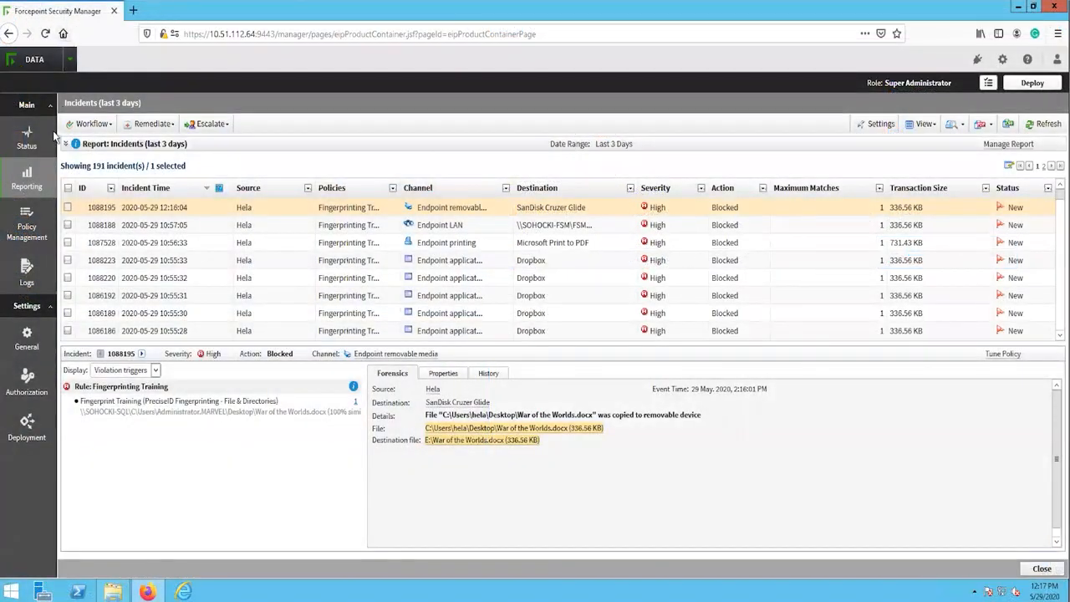
# Step: In Forcepoint Security Manager, open the Incidents (last 3 days) report and examine the endpoint printing, Dropbox application and endpoint email incidents
pyautogui.moveTo(39, 180)
pyautogui.moveTo(90, 171)
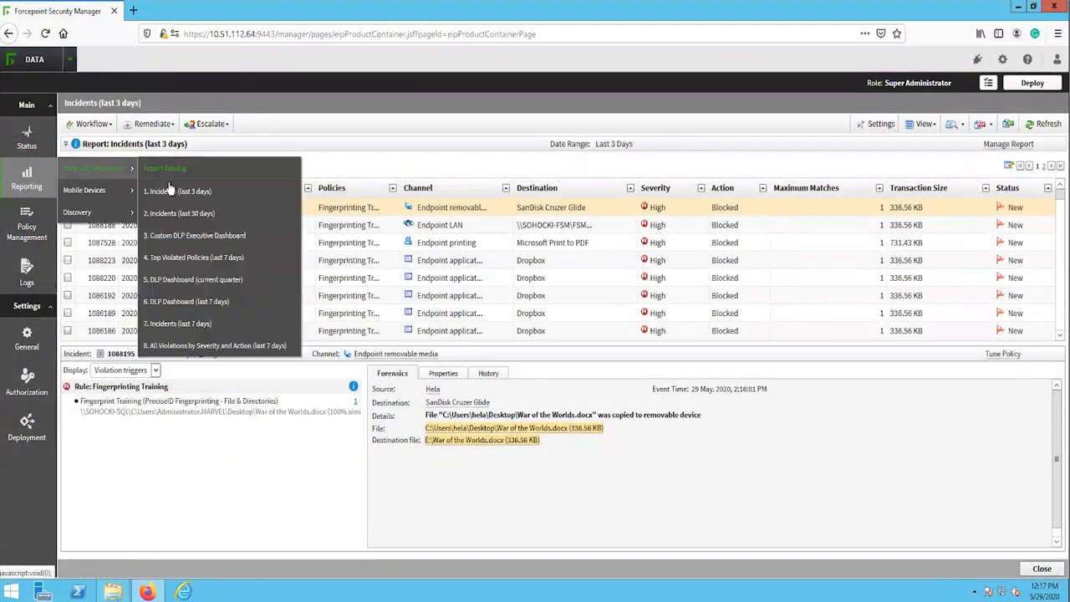
pyautogui.click(190, 193)
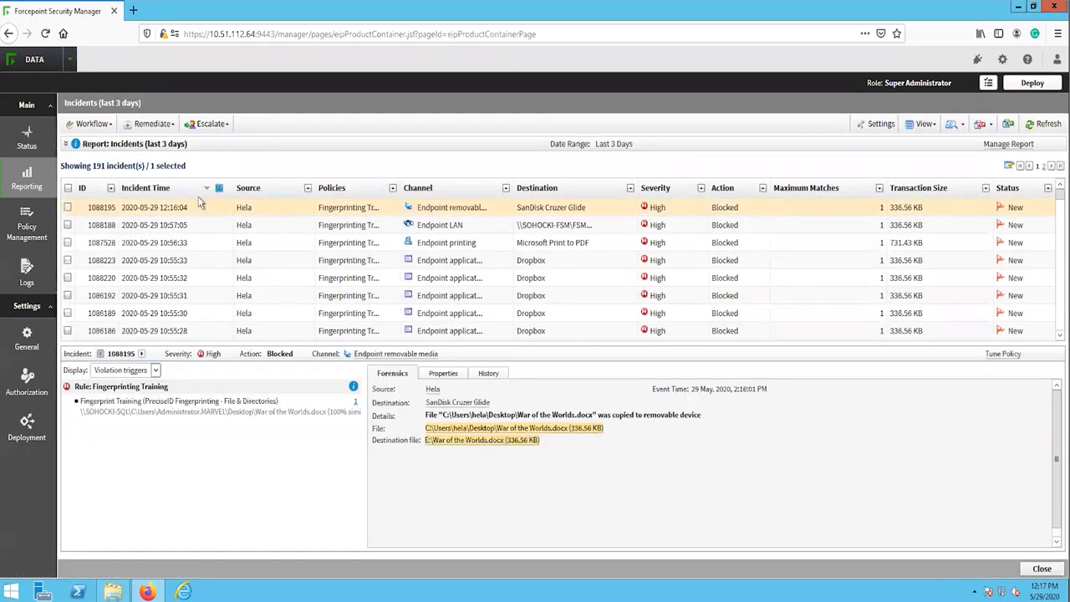
pyautogui.click(480, 248)
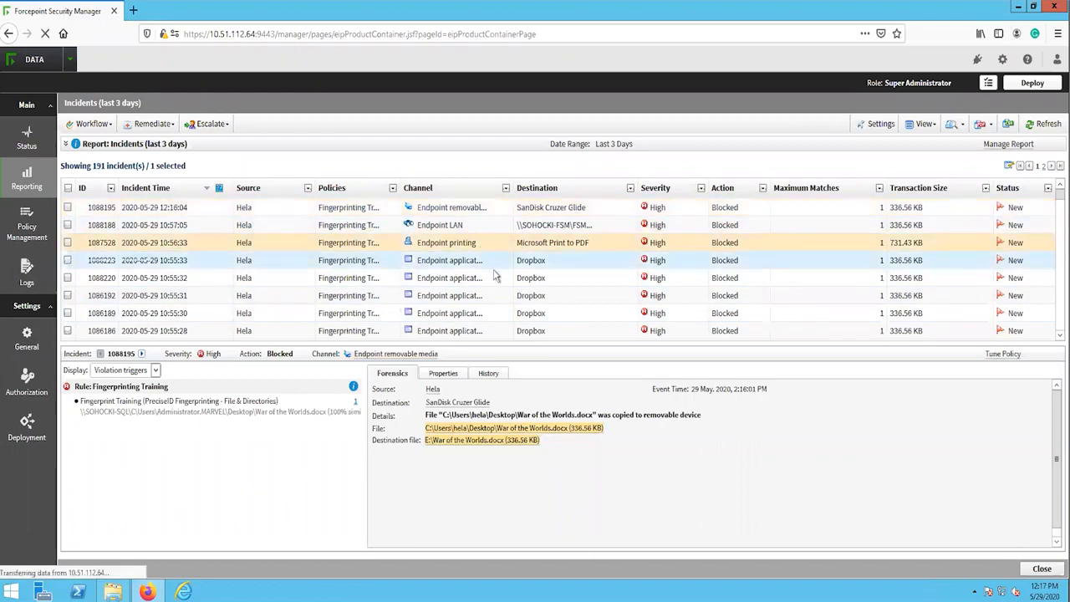
pyautogui.scroll(-2, 489, 271)
pyautogui.click(479, 264)
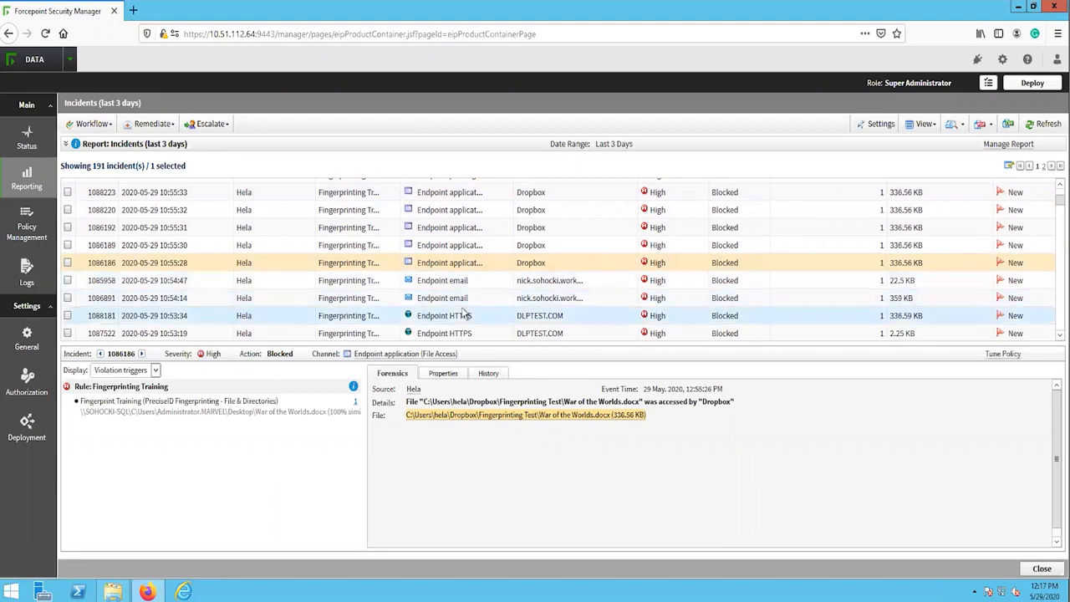
pyautogui.click(462, 299)
pyautogui.scroll(-2, 465, 280)
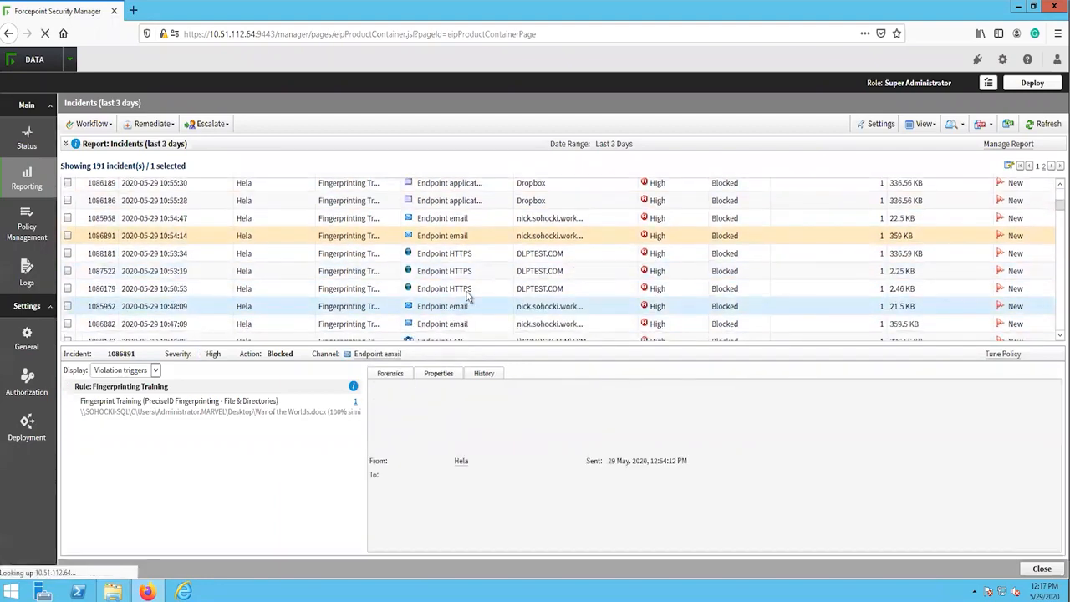